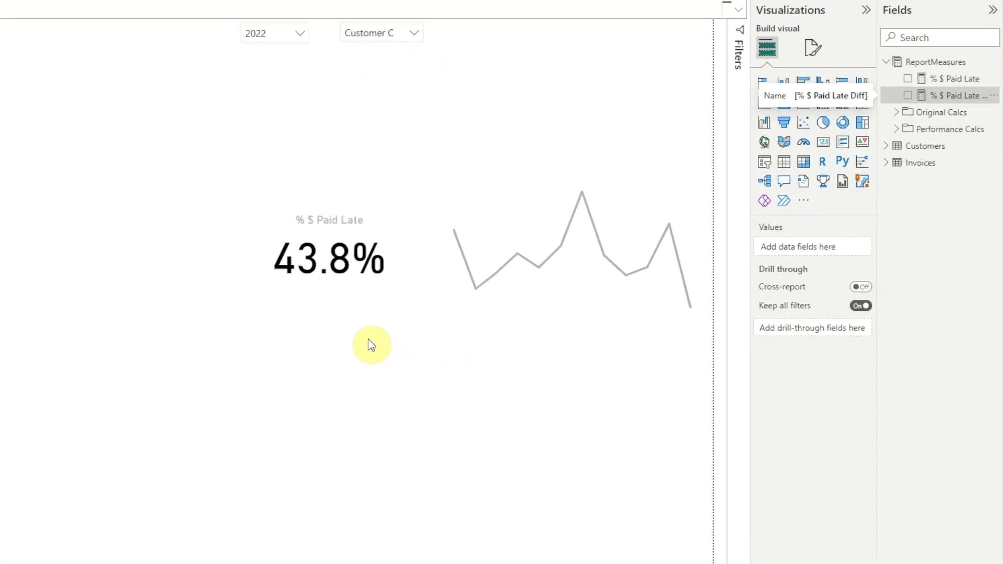
- Set the sparkline's Y-axis range to minimum 0 and maximum 1
{"action": "left_click", "coordinate": [626, 284]}
{"action": "left_click", "coordinate": [816, 51]}
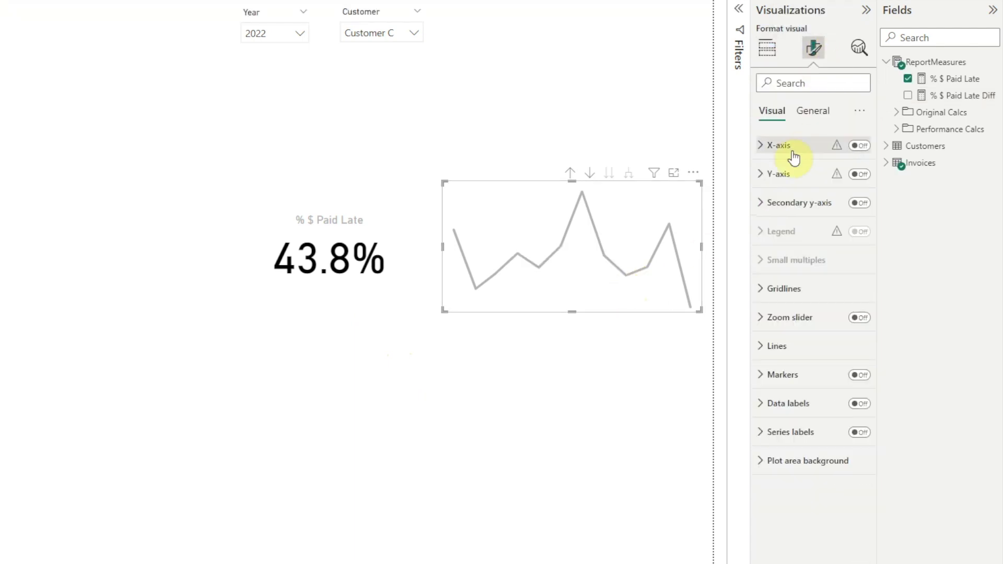
{"action": "left_click", "coordinate": [766, 176]}
{"action": "left_click", "coordinate": [786, 238]}
{"action": "type", "text": "0"}
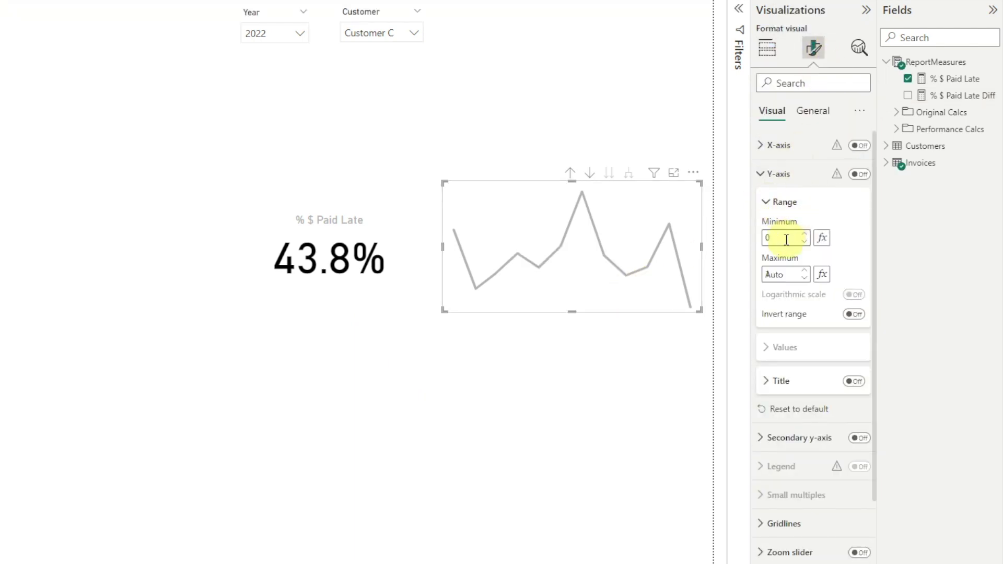
{"action": "left_click", "coordinate": [787, 274]}
{"action": "type", "text": "1"}
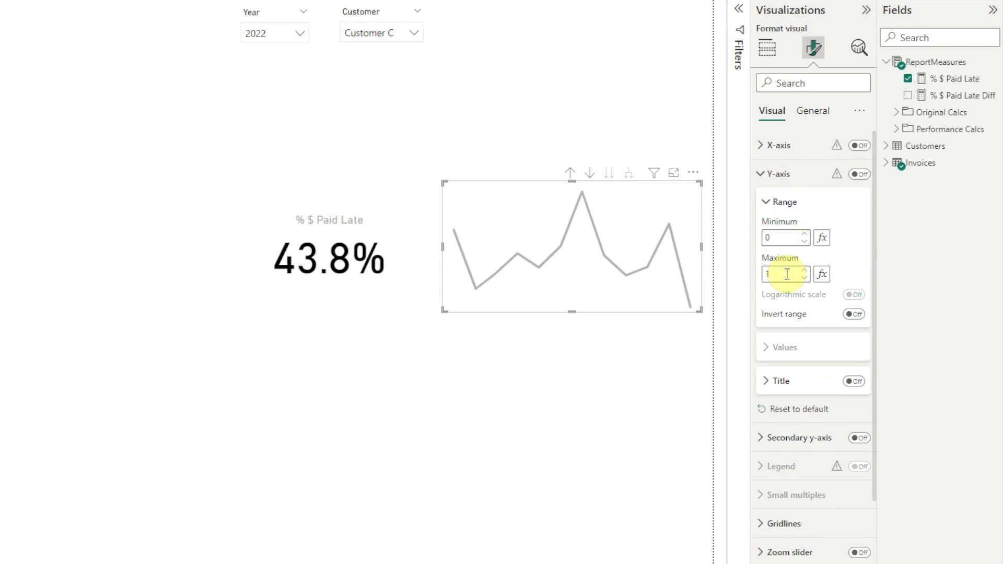
- Re-enter the Y-axis maximum of 1 and collapse the Range settings
{"action": "left_click", "coordinate": [766, 203]}
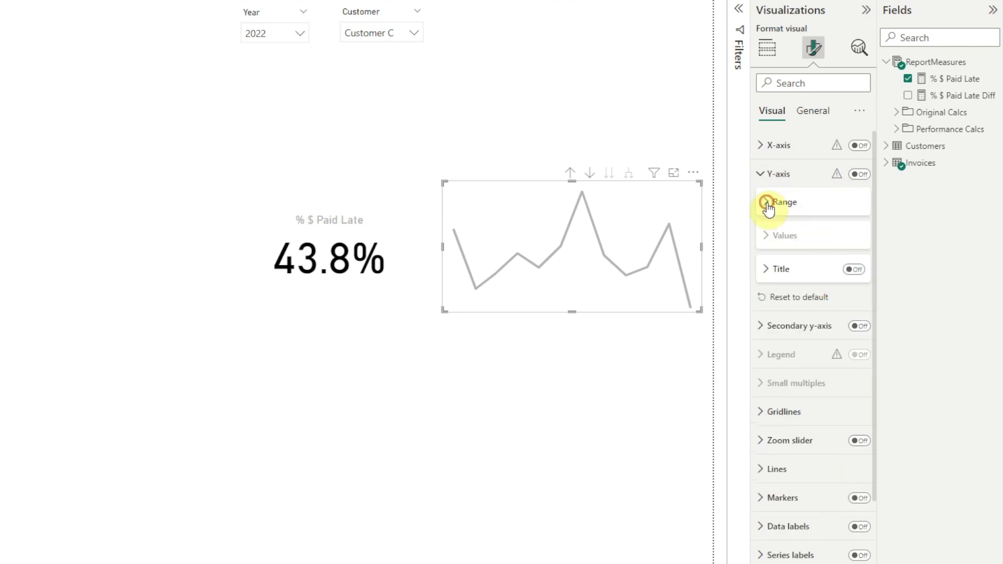
{"action": "left_click", "coordinate": [766, 203]}
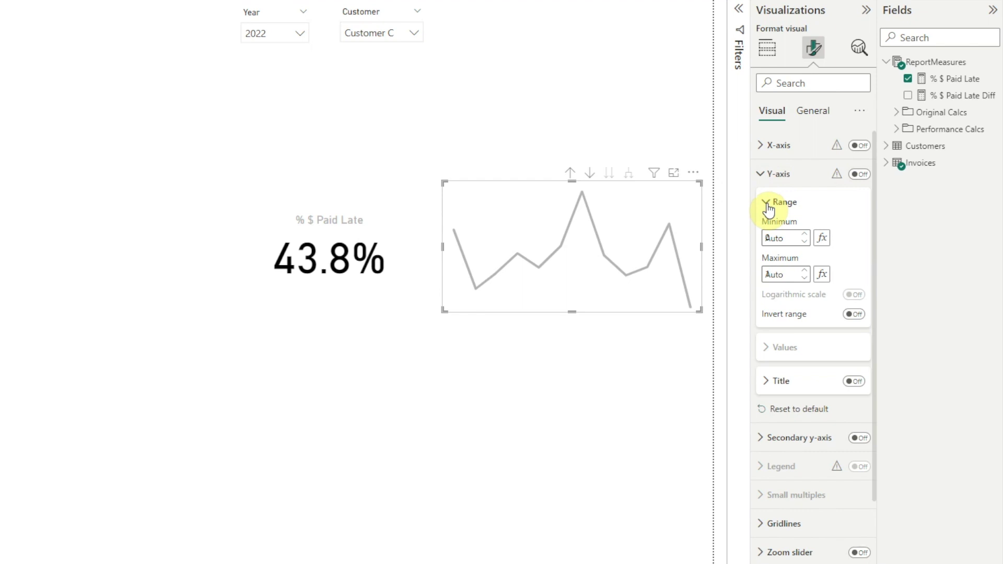
{"action": "left_click", "coordinate": [777, 274]}
{"action": "type", "text": "1"}
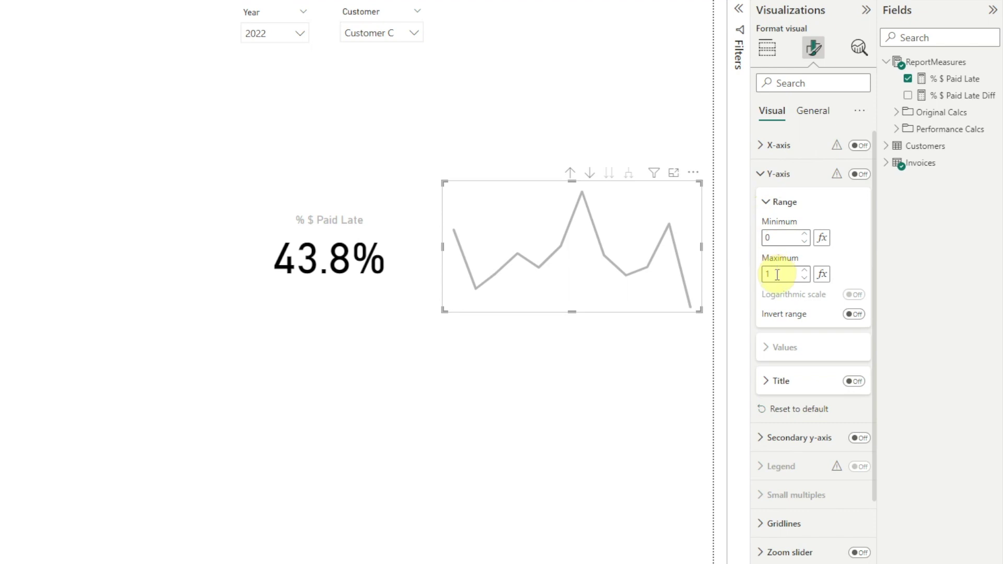
{"action": "left_click", "coordinate": [765, 203]}
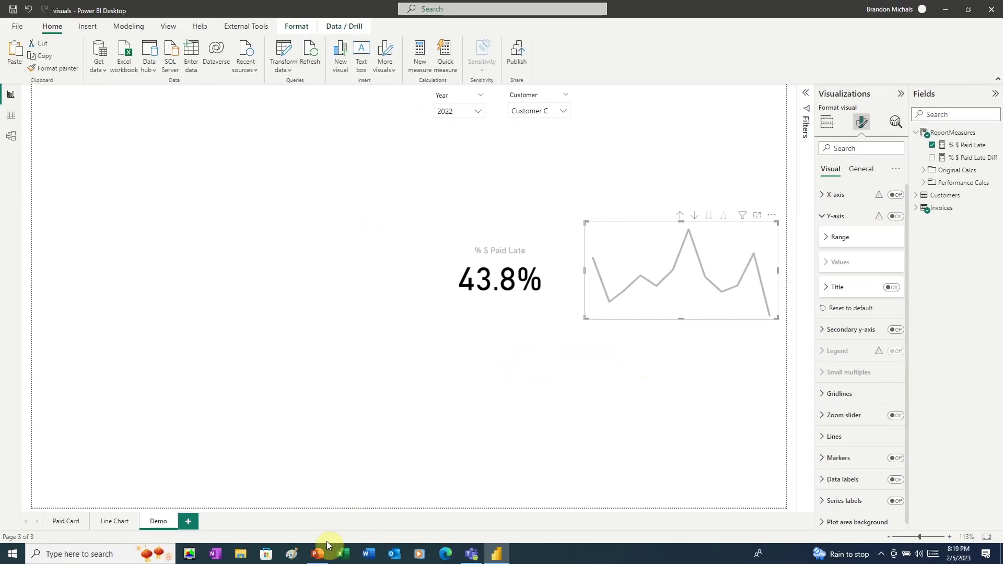
- Switch to the blank PowerPoint presentation, Presentation1
{"action": "left_click", "coordinate": [327, 543]}
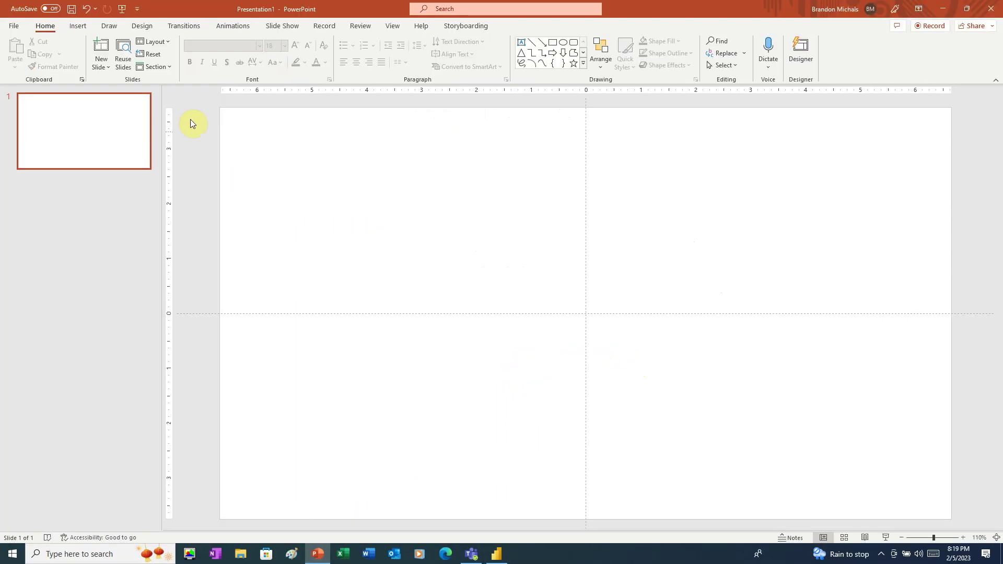
- Draw a rectangle shape near the centre of the slide
{"action": "left_click", "coordinate": [76, 27]}
{"action": "left_click", "coordinate": [190, 68]}
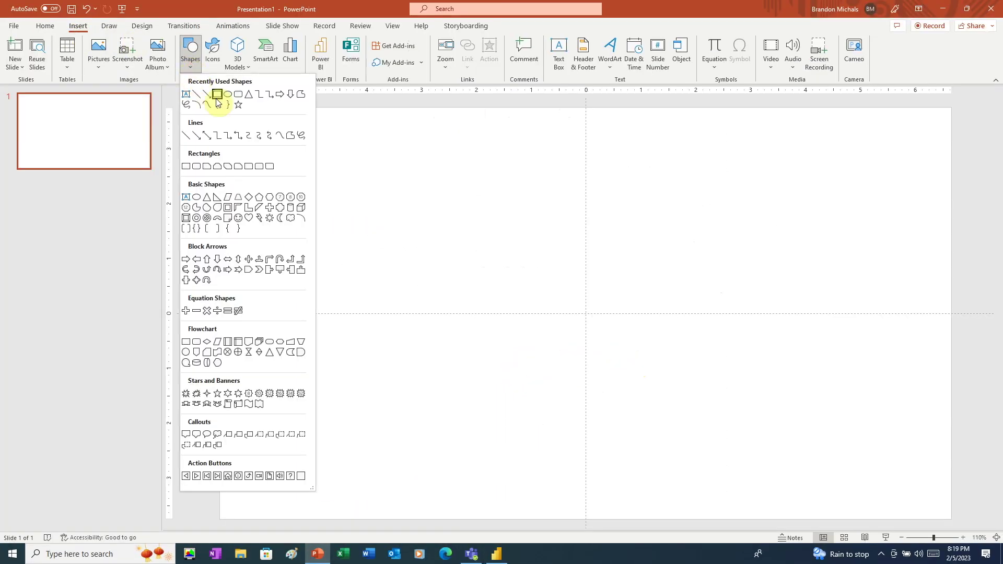
{"action": "left_click", "coordinate": [218, 98]}
{"action": "left_click_drag", "start_coordinate": [475, 254], "coordinate": [726, 376]}
- Size the rectangle to 1.5" high by 3" wide in Format Shape
{"action": "right_click", "coordinate": [636, 326]}
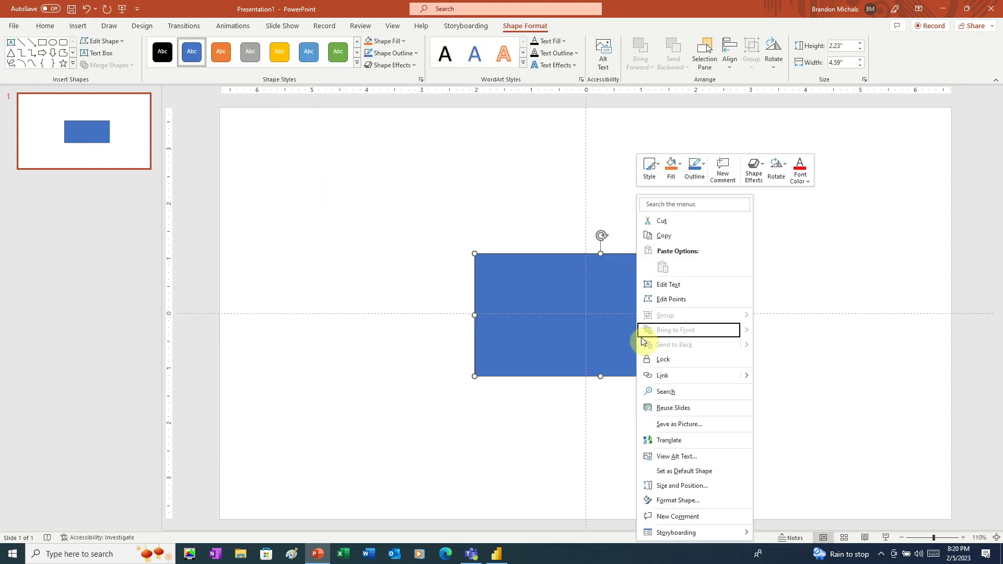
{"action": "left_click", "coordinate": [682, 499]}
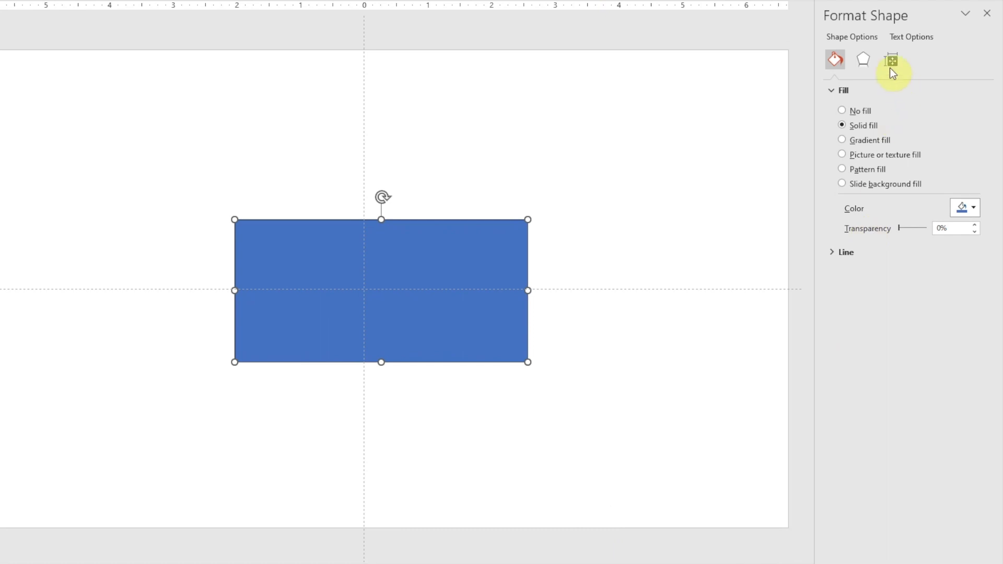
{"action": "left_click", "coordinate": [890, 62]}
{"action": "left_click", "coordinate": [836, 92]}
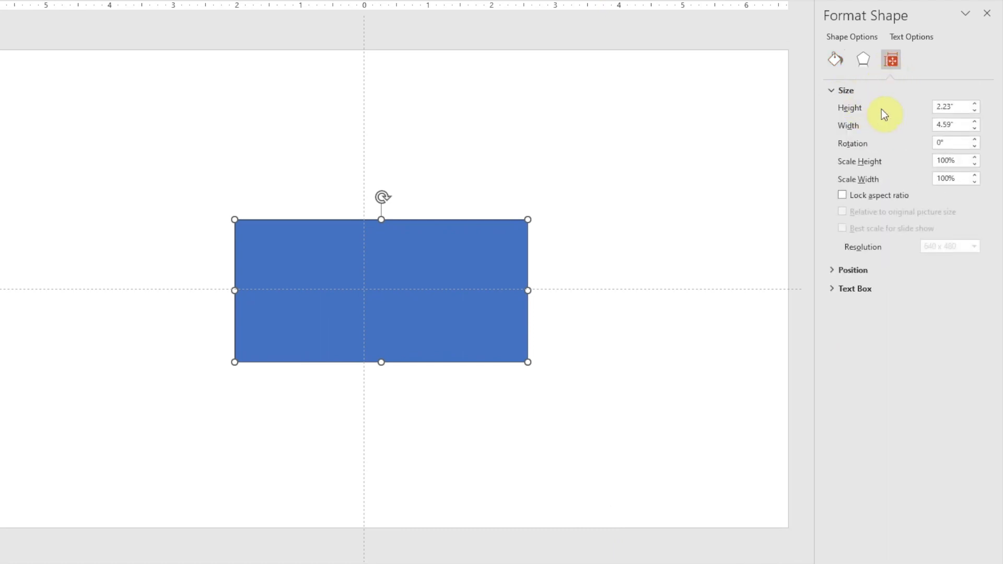
{"action": "left_click", "coordinate": [951, 107]}
{"action": "left_click_drag", "start_coordinate": [961, 107], "coordinate": [886, 111]}
{"action": "type", "text": "1.5"}
{"action": "key", "text": "Tab"}
{"action": "type", "text": "3"}
{"action": "key", "text": "Return"}
{"action": "left_click", "coordinate": [832, 61]}
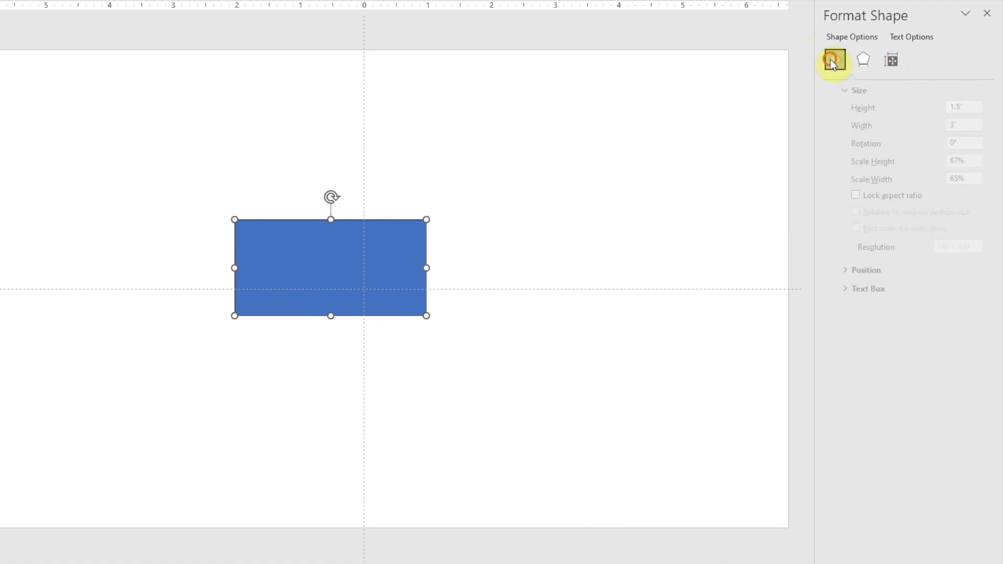
- Give the rectangle a gradient fill and remove the 83% and rightmost stops
{"action": "left_click", "coordinate": [842, 141]}
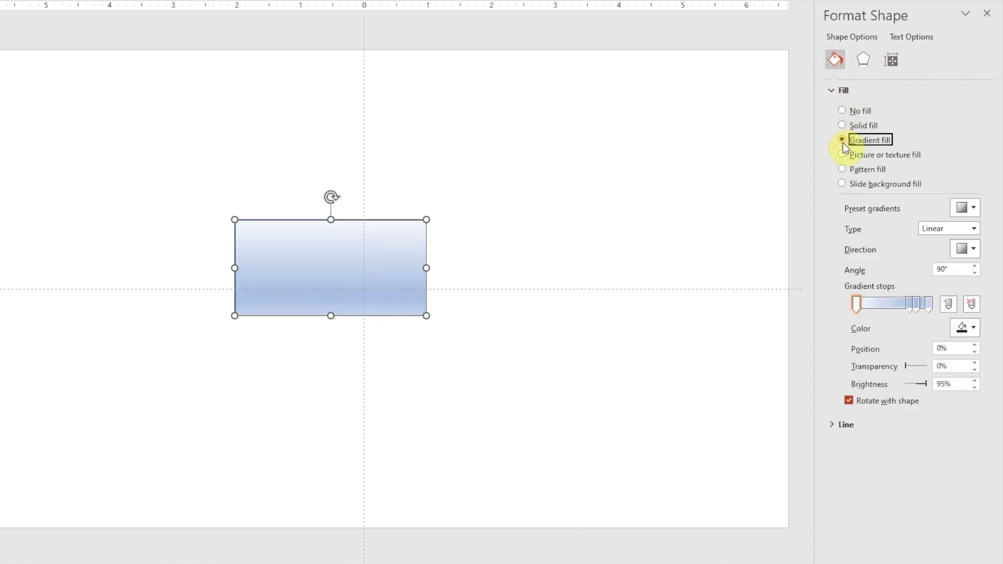
{"action": "left_click", "coordinate": [915, 305]}
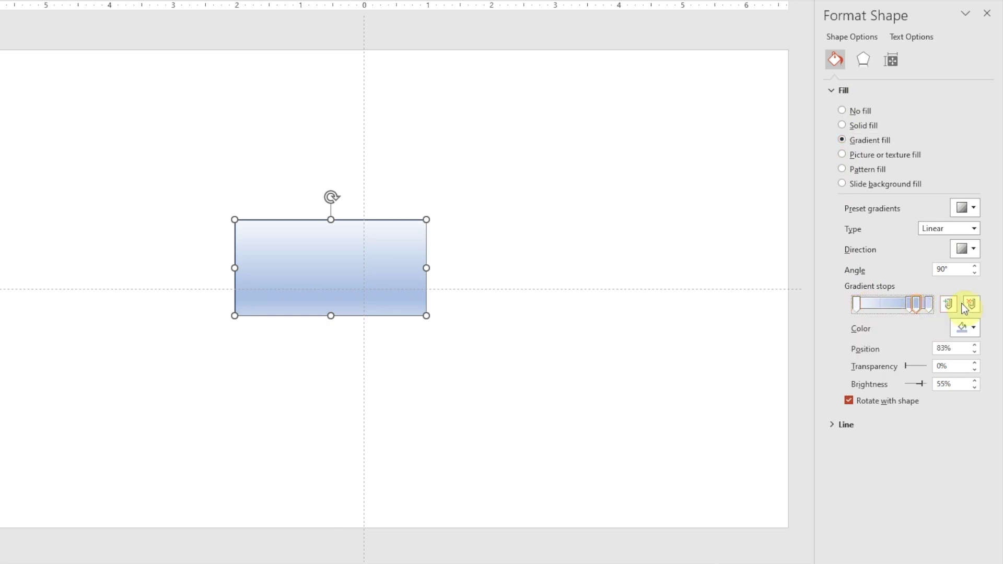
{"action": "left_click", "coordinate": [965, 305]}
{"action": "left_click", "coordinate": [928, 305]}
{"action": "left_click", "coordinate": [972, 304]}
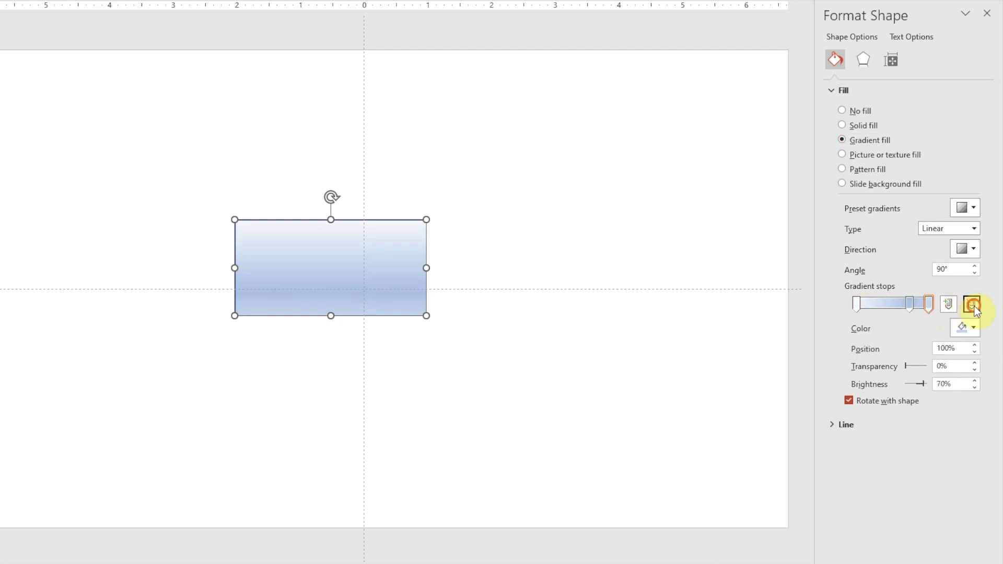
- Set the first gradient stop at 0% to navy #000033
{"action": "left_click", "coordinate": [857, 307]}
{"action": "left_click", "coordinate": [971, 329]}
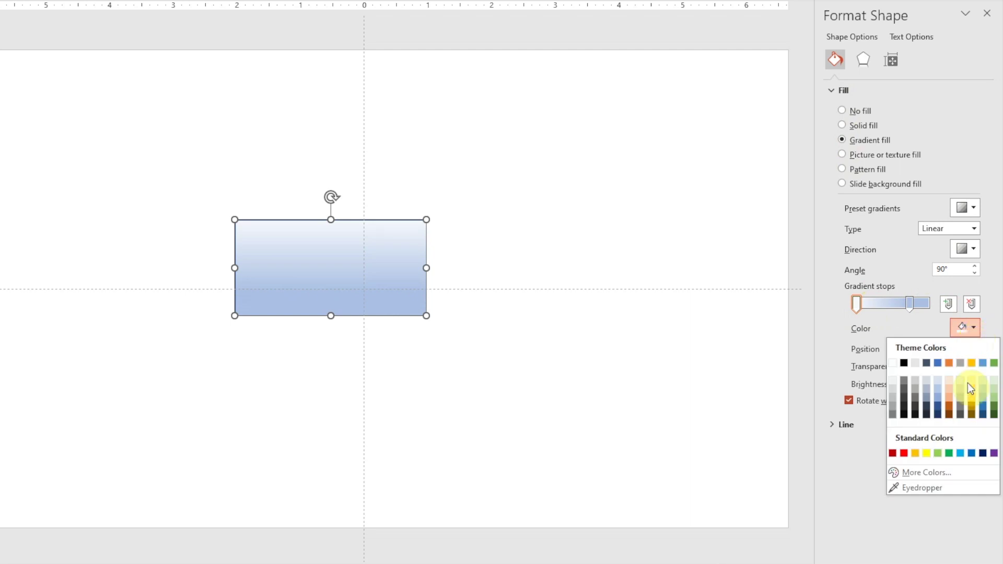
{"action": "left_click", "coordinate": [936, 471]}
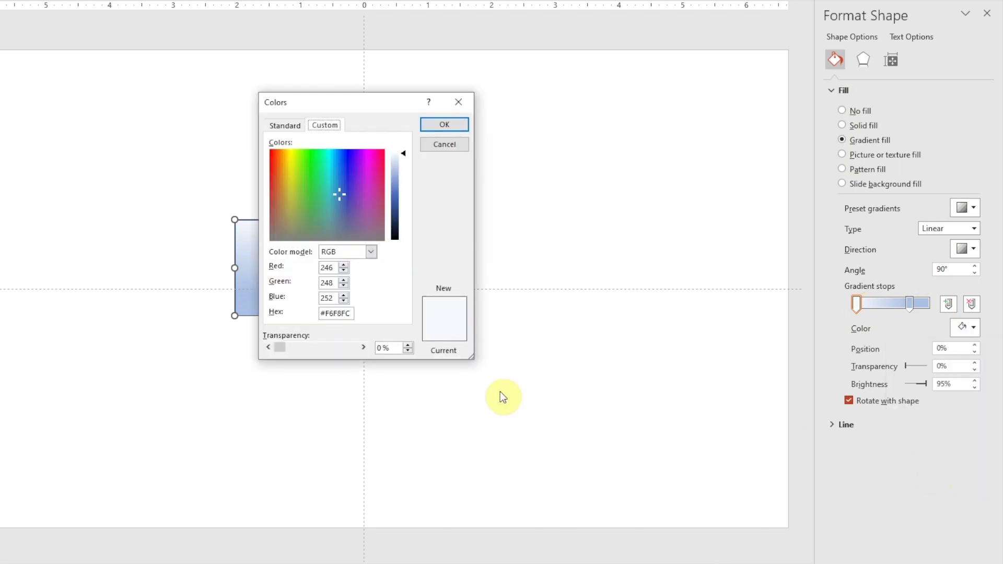
{"action": "double_click", "coordinate": [335, 313]}
{"action": "type", "text": "#000033"}
{"action": "key", "text": "Return"}
- Set the 74% gradient stop to red #FF0000
{"action": "left_click", "coordinate": [910, 304]}
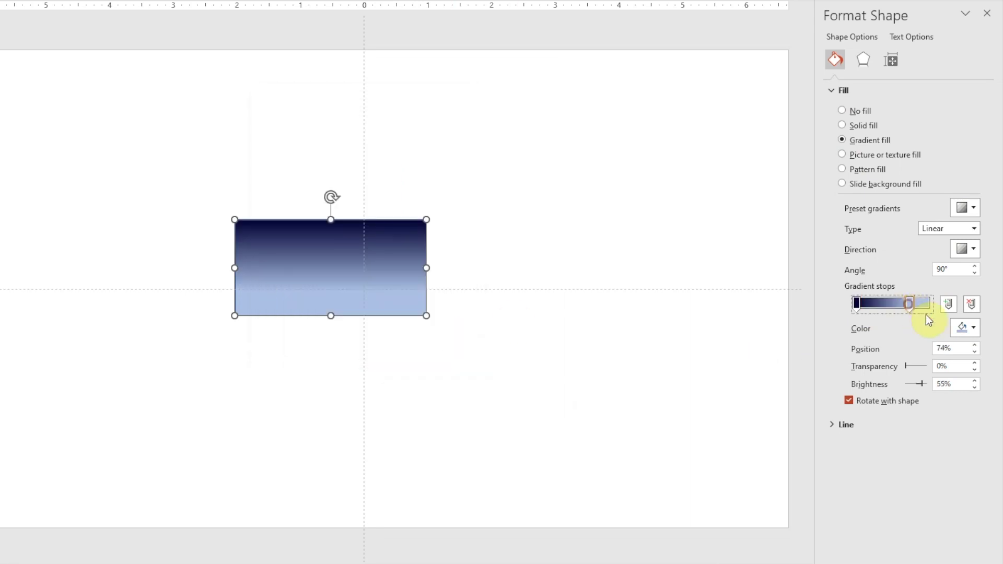
{"action": "left_click", "coordinate": [970, 328]}
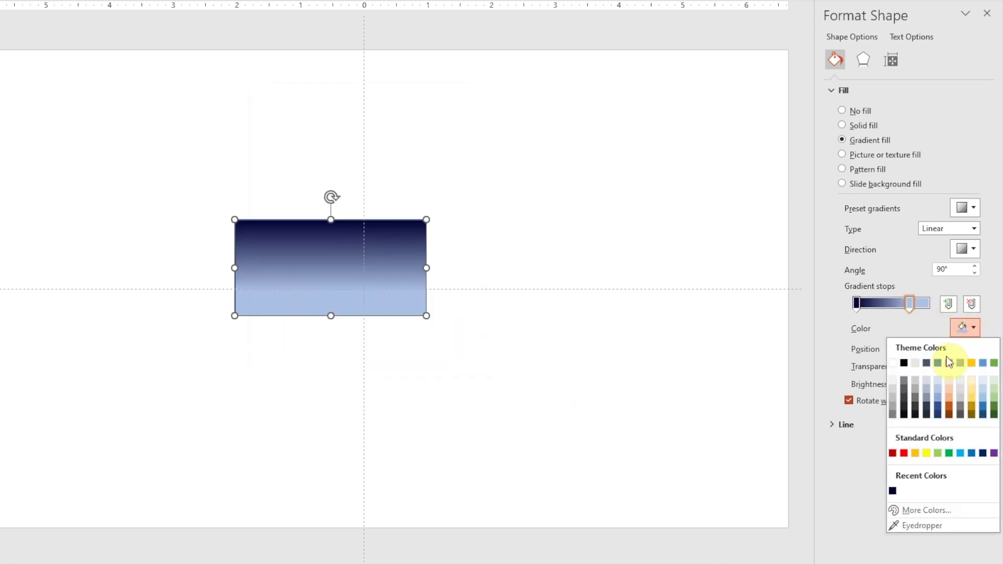
{"action": "left_click", "coordinate": [922, 510]}
{"action": "double_click", "coordinate": [332, 313]}
{"action": "type", "text": "#ff0000"}
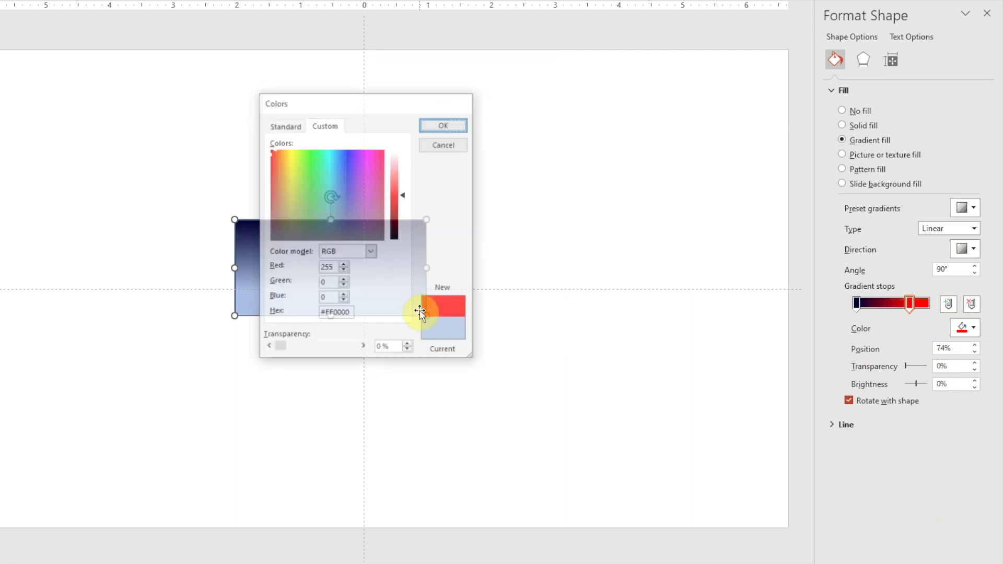
{"action": "key", "text": "Return"}
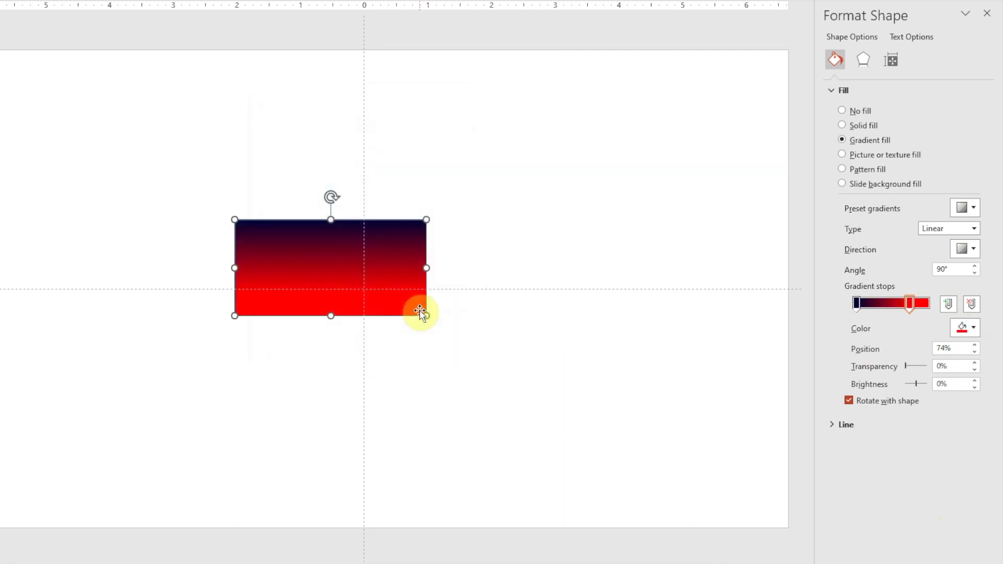
{"action": "left_click", "coordinate": [940, 269]}
- Set the gradient angle to 270°, make the navy stop fully transparent, and move the red stop to 50%
{"action": "key", "text": "BackSpace"}
{"action": "type", "text": "27"}
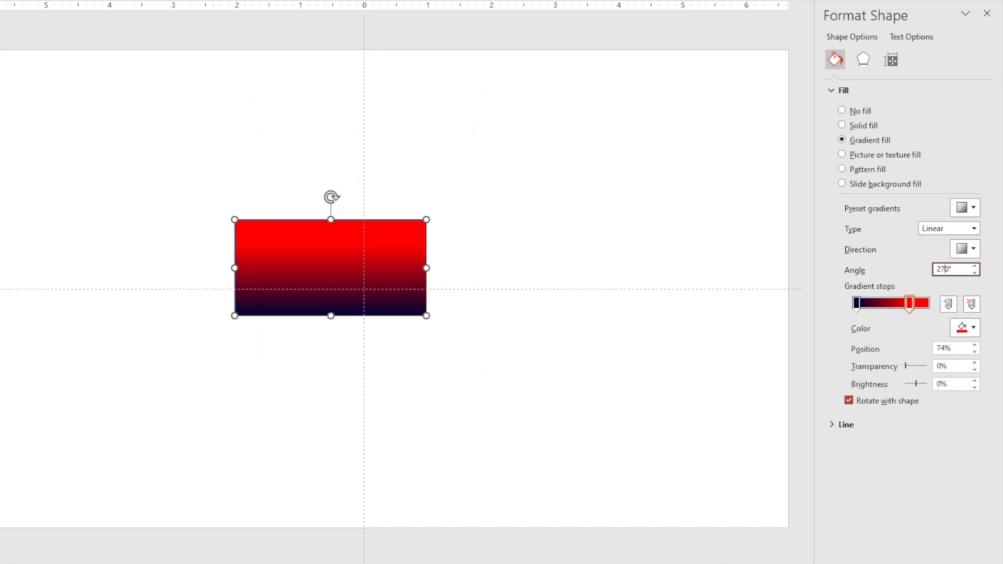
{"action": "left_click", "coordinate": [858, 305]}
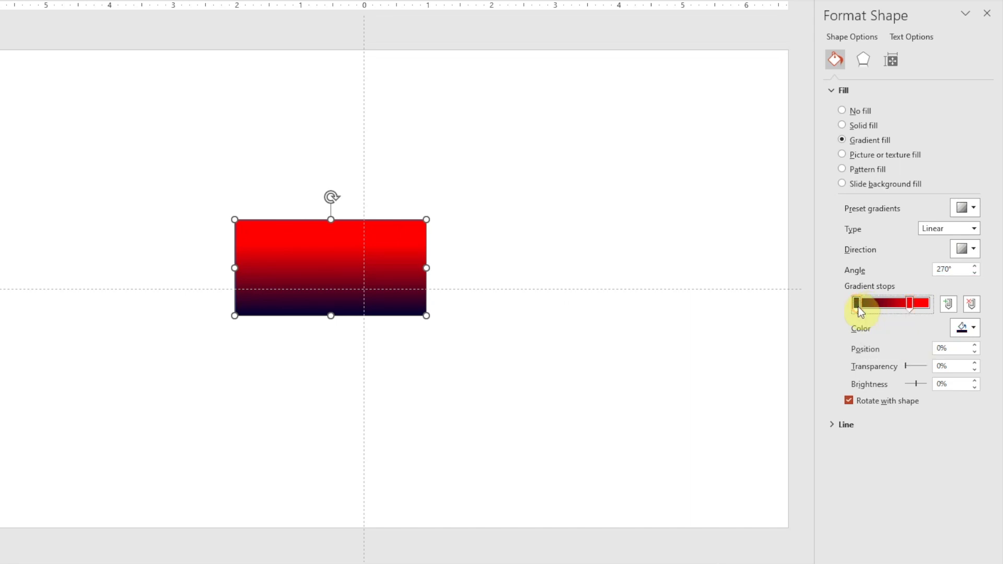
{"action": "left_click_drag", "start_coordinate": [907, 368], "coordinate": [942, 369]}
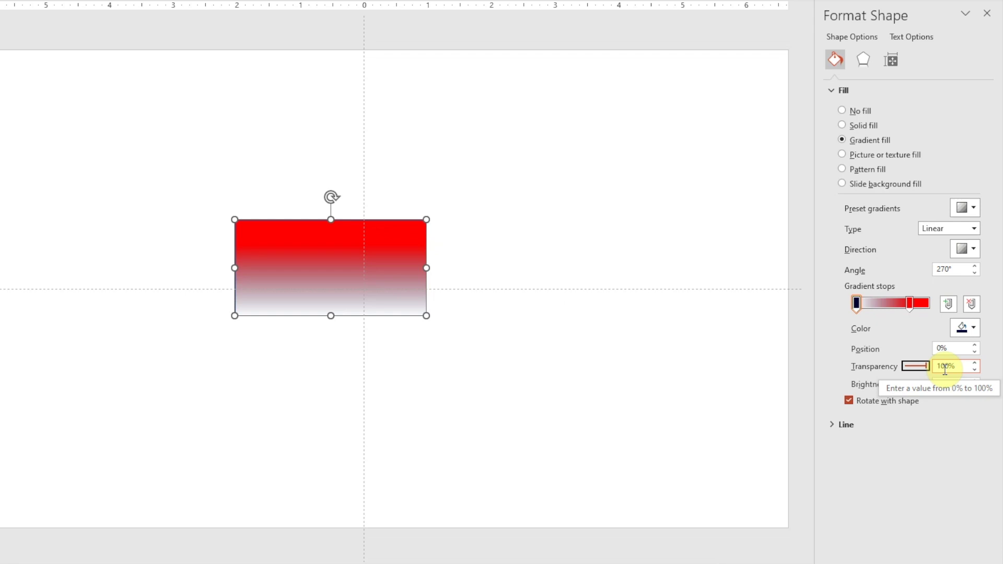
{"action": "left_click_drag", "start_coordinate": [910, 302], "coordinate": [891, 312]}
{"action": "left_click", "coordinate": [975, 345]}
{"action": "left_click", "coordinate": [974, 344]}
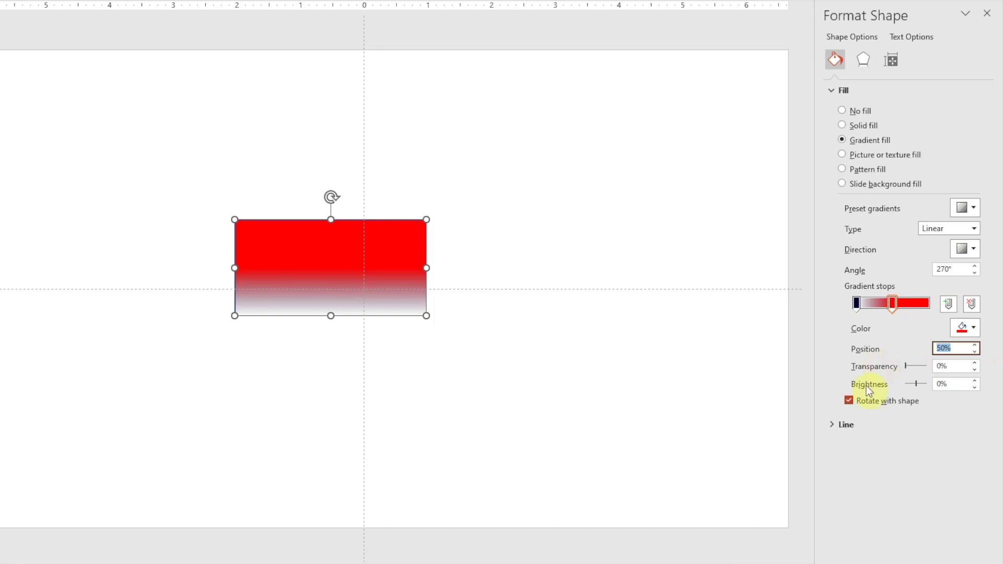
- Set the gradient rectangle's line to No line and choose Save as Picture
{"action": "left_click", "coordinate": [833, 425]}
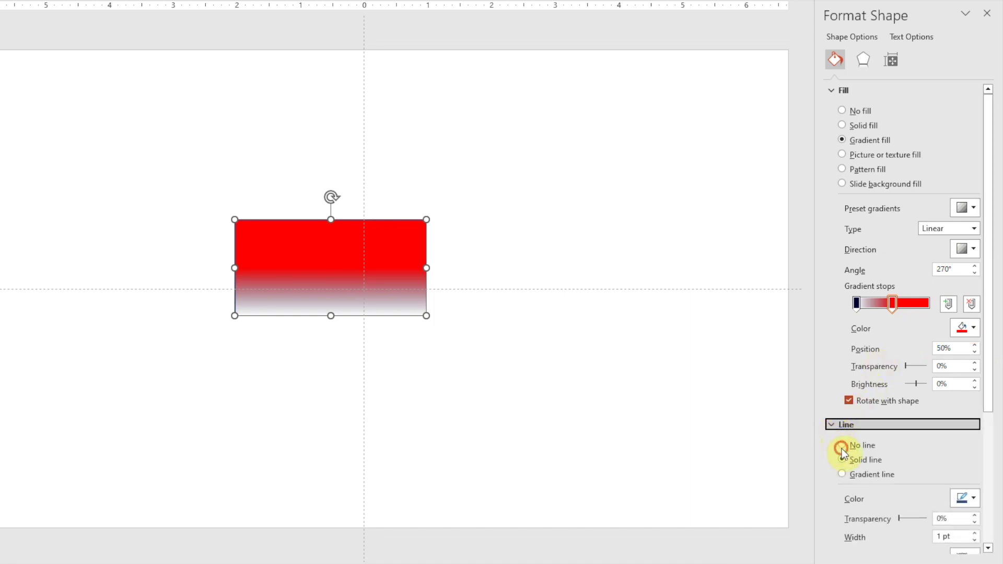
{"action": "left_click", "coordinate": [842, 446]}
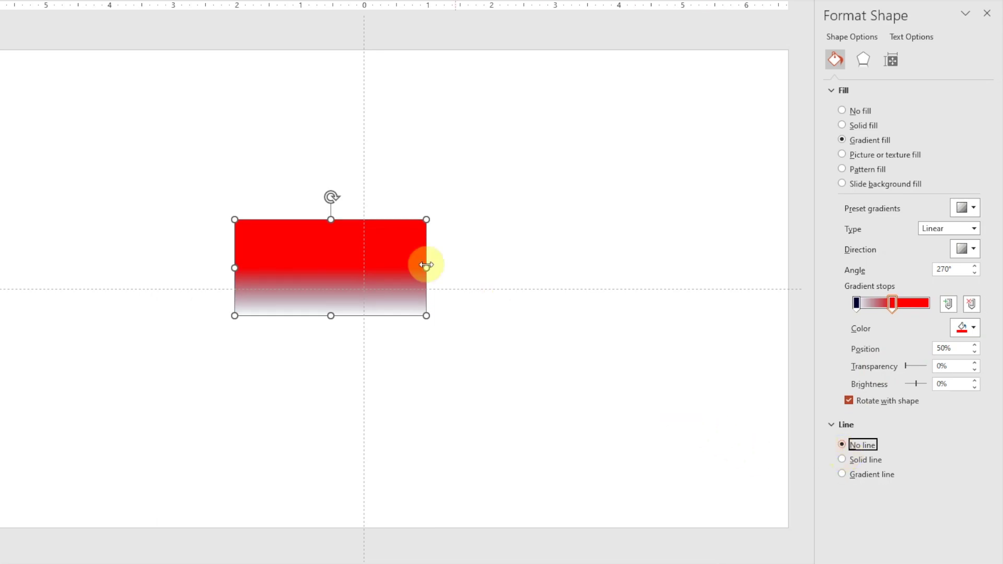
{"action": "right_click", "coordinate": [358, 251]}
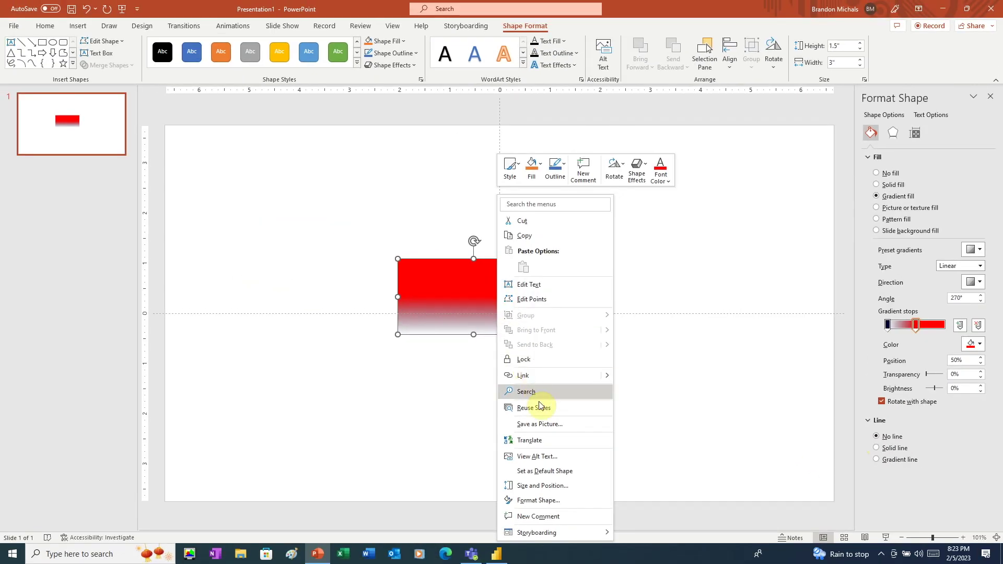
{"action": "left_click", "coordinate": [541, 424]}
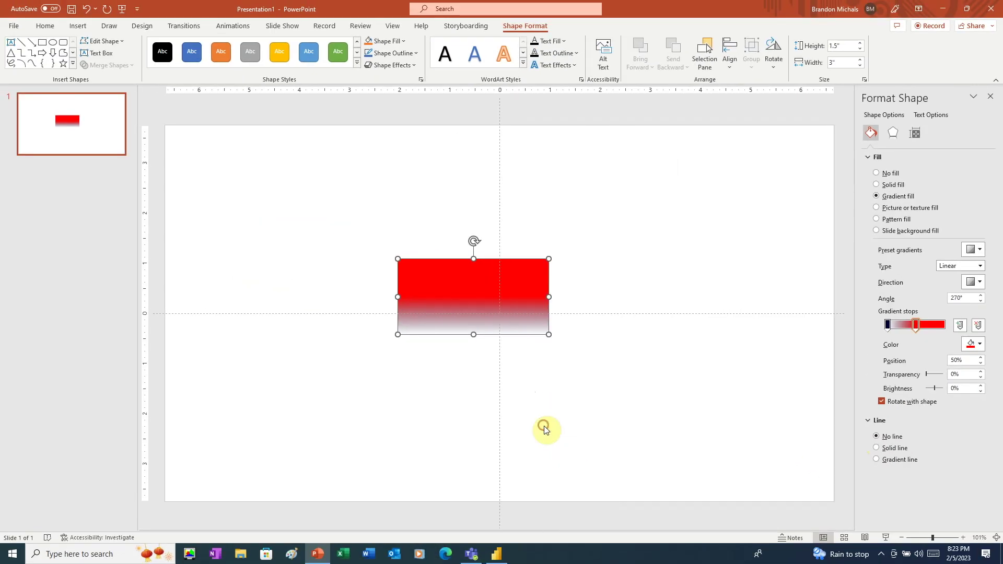
- Save the picture as 'gradientbg' PNG and return to Power BI Desktop
{"action": "left_click", "coordinate": [90, 228]}
{"action": "key", "text": "ctrl+a"}
{"action": "type", "text": "gradientbg"}
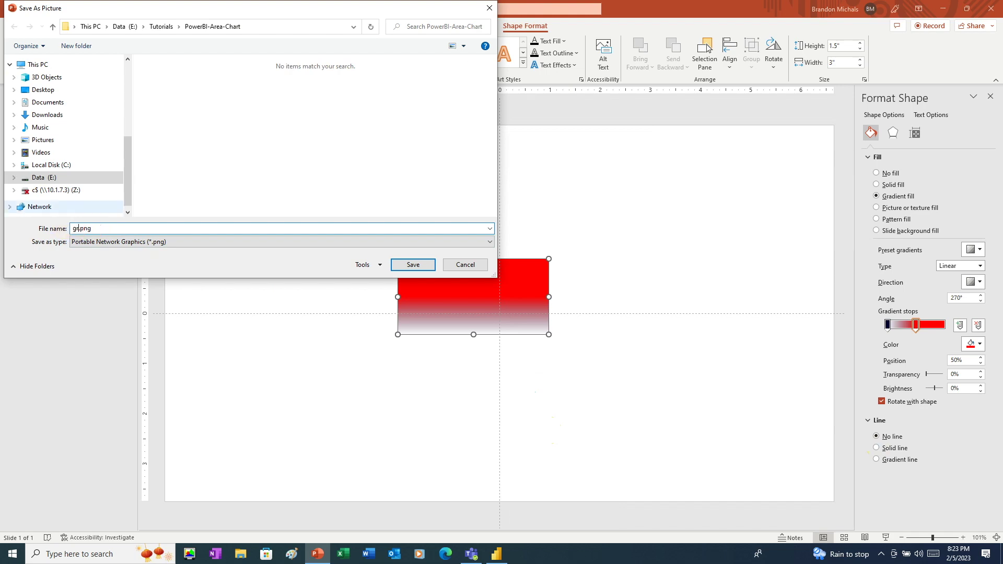
{"action": "key", "text": "Return"}
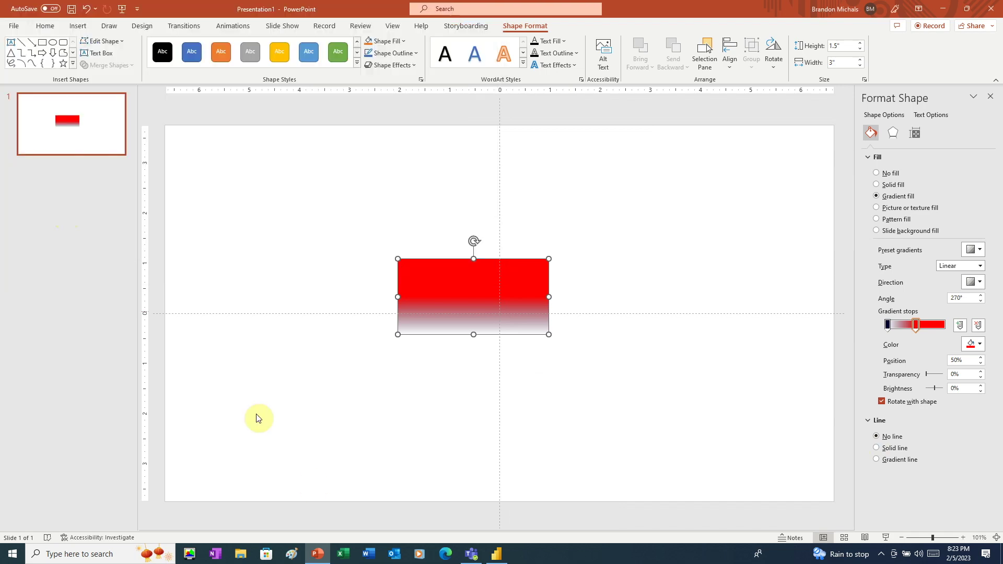
{"action": "left_click", "coordinate": [495, 555]}
{"action": "left_click", "coordinate": [83, 31]}
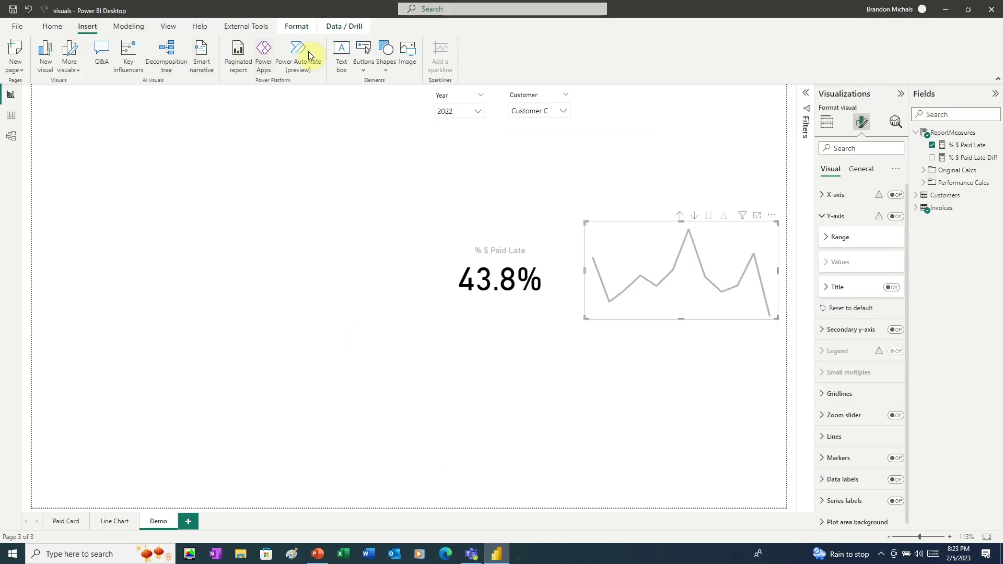
- Add a rounded rectangle to the report page and review its size properties
{"action": "left_click", "coordinate": [386, 65]}
{"action": "left_click", "coordinate": [402, 107]}
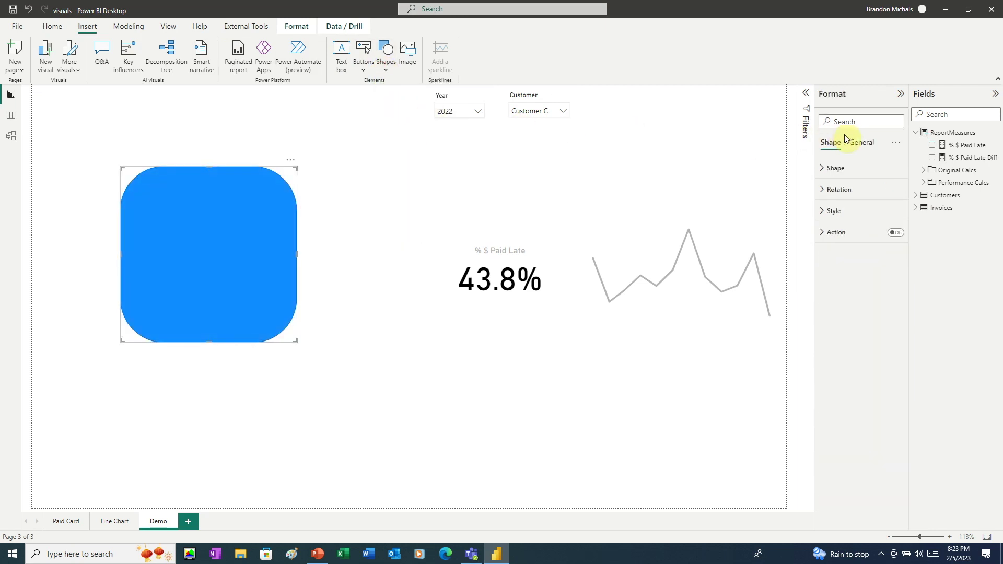
{"action": "left_click", "coordinate": [852, 142]}
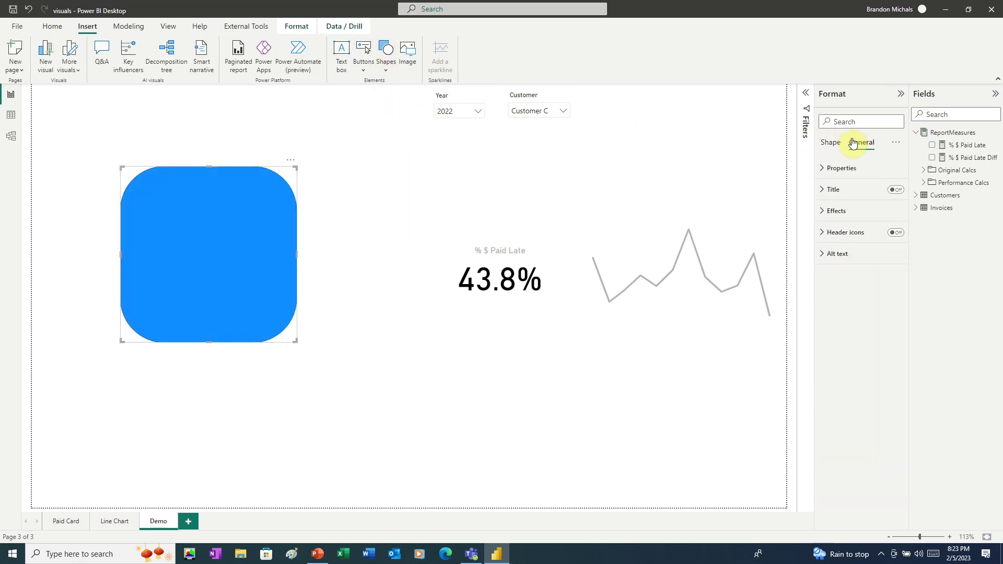
{"action": "left_click", "coordinate": [829, 169]}
{"action": "double_click", "coordinate": [835, 215]}
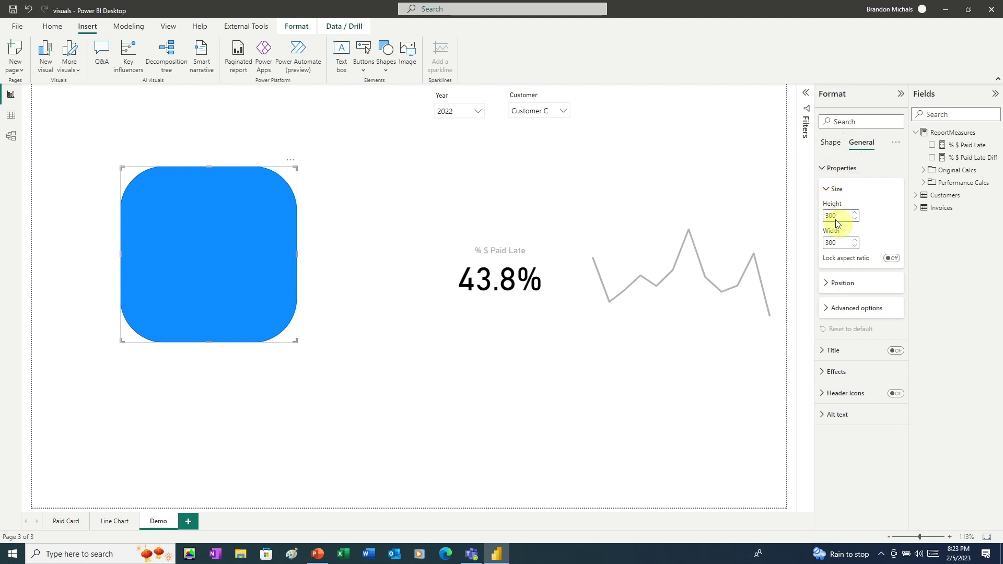
- Reduce the rounded rectangle's corner rounding to 10%
{"action": "left_click", "coordinate": [831, 142]}
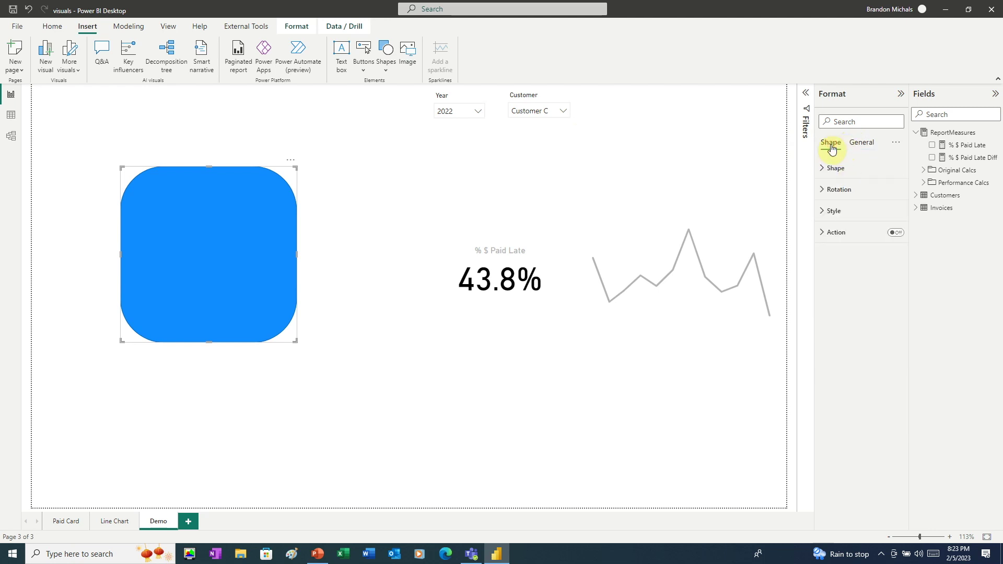
{"action": "left_click", "coordinate": [824, 170]}
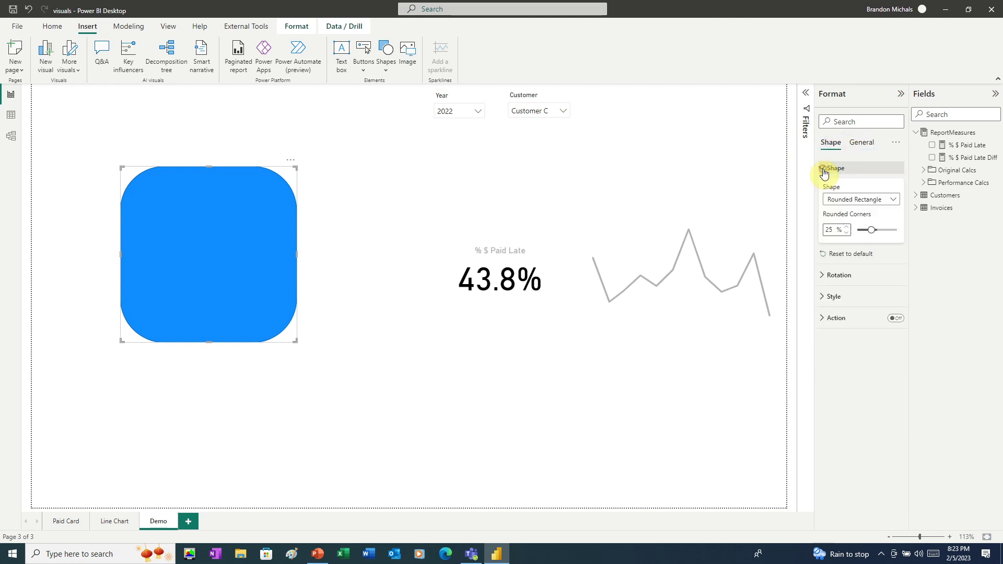
{"action": "left_click", "coordinate": [875, 228]}
{"action": "left_click_drag", "start_coordinate": [876, 229], "coordinate": [865, 230]}
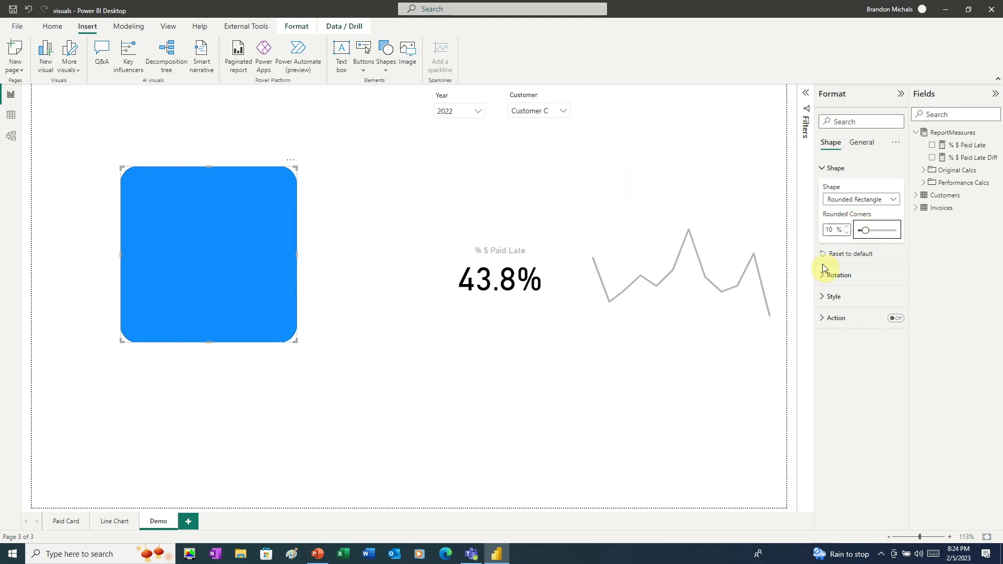
- Fill the rounded rectangle with dark navy #000033
{"action": "left_click", "coordinate": [826, 296]}
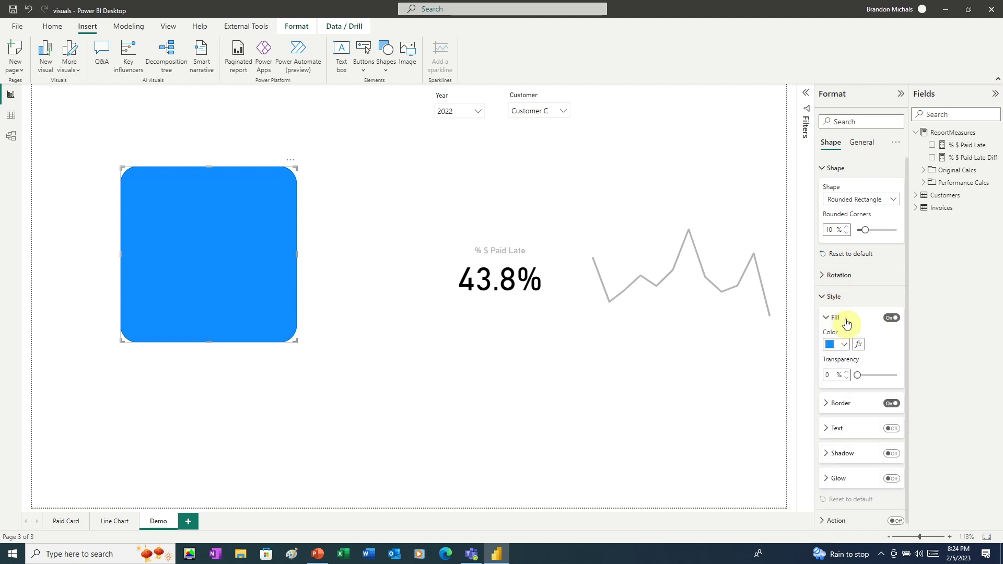
{"action": "left_click", "coordinate": [844, 345]}
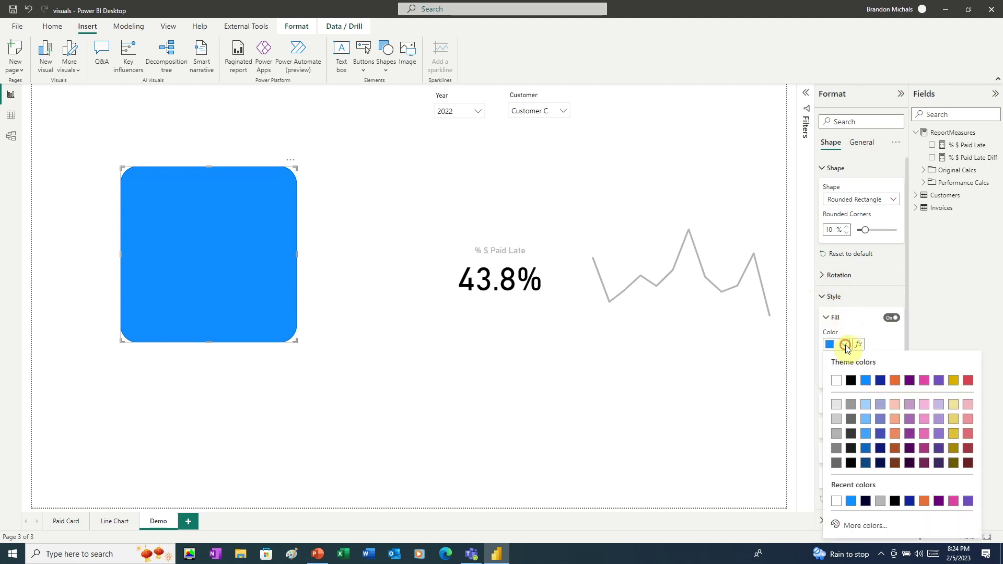
{"action": "left_click", "coordinate": [872, 526]}
{"action": "type", "text": "#00"}
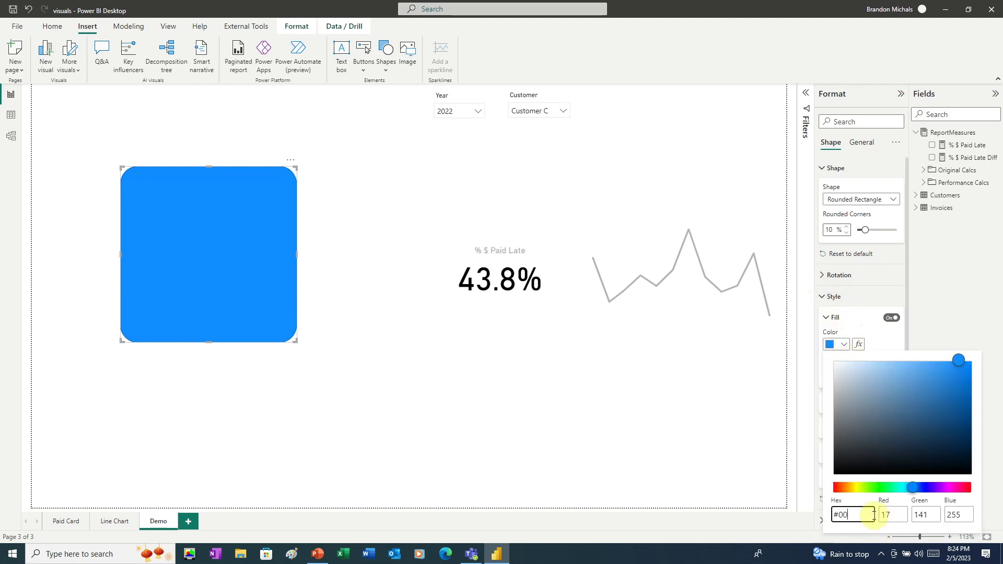
{"action": "type", "text": "0033"}
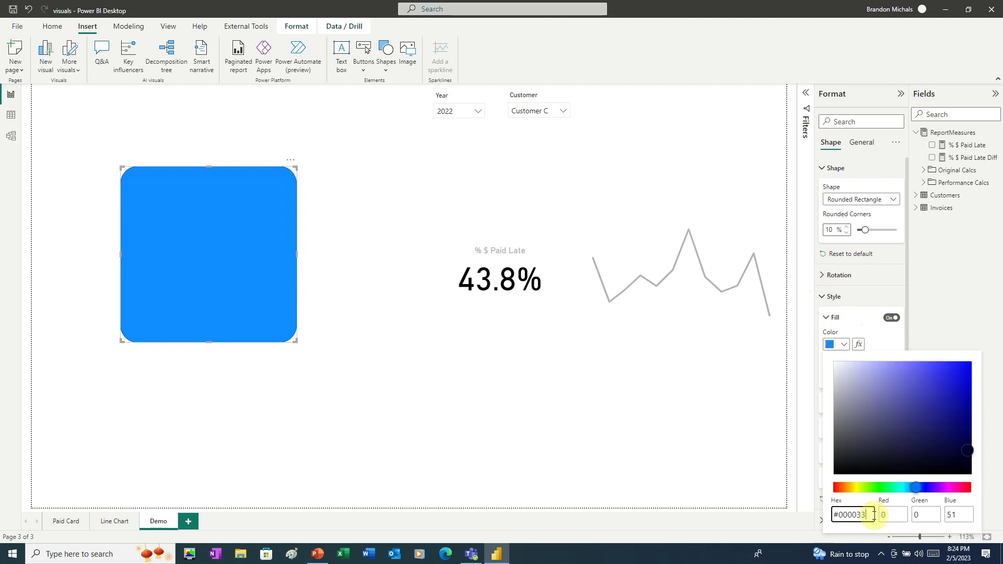
{"action": "left_click", "coordinate": [806, 377]}
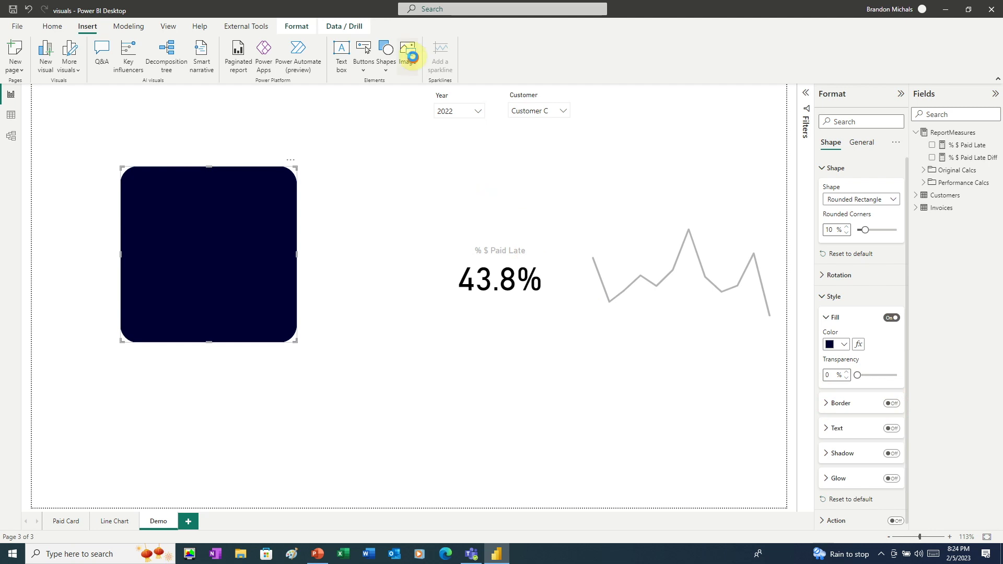
{"action": "left_click", "coordinate": [408, 52]}
- Insert the gradient.png image onto the report page
{"action": "left_click", "coordinate": [241, 239]}
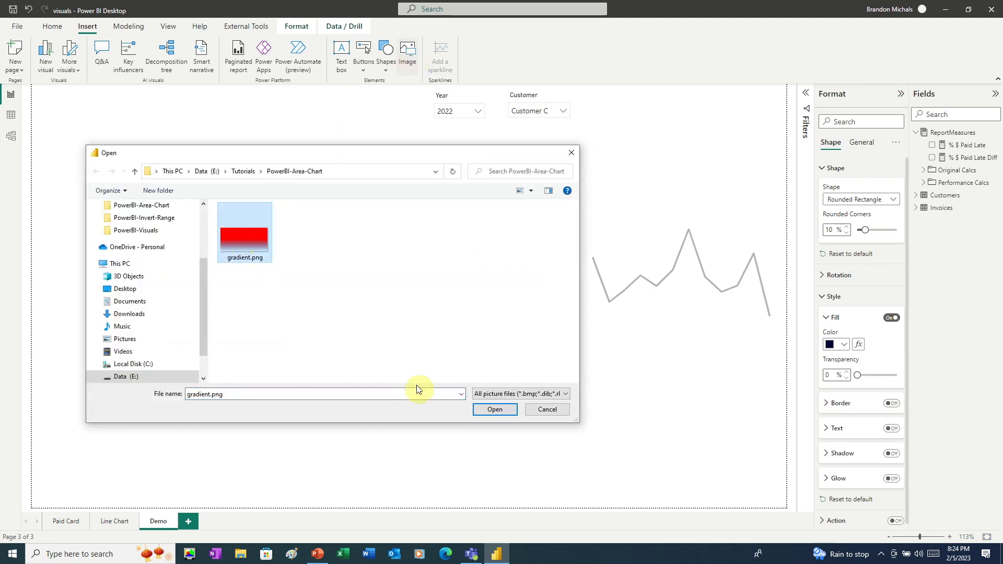
{"action": "left_click", "coordinate": [495, 410]}
{"action": "left_click", "coordinate": [425, 235]}
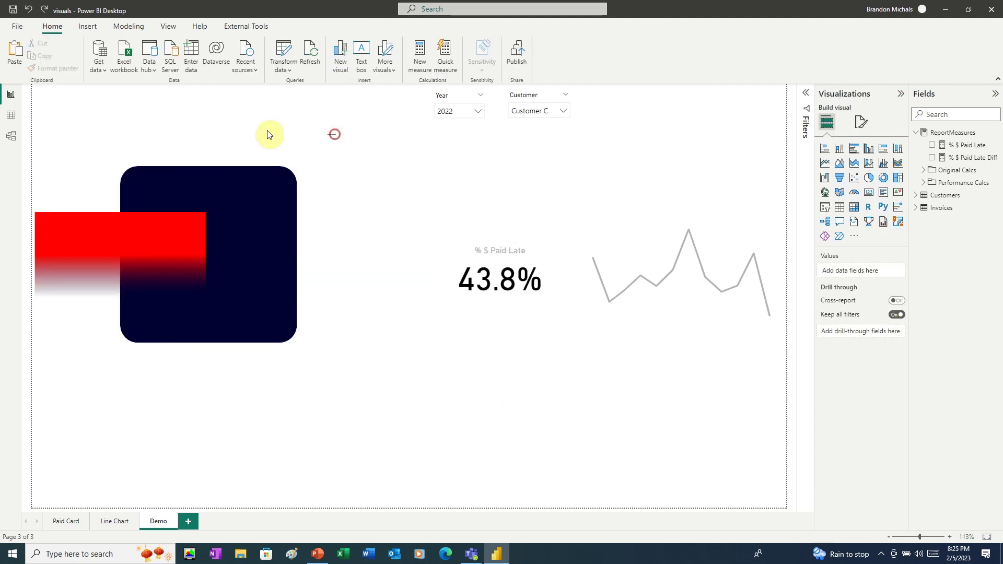
- Centre-align the gradient image and navy rounded rectangle, then reselect the image alone
{"action": "left_click_drag", "start_coordinate": [336, 134], "coordinate": [10, 485]}
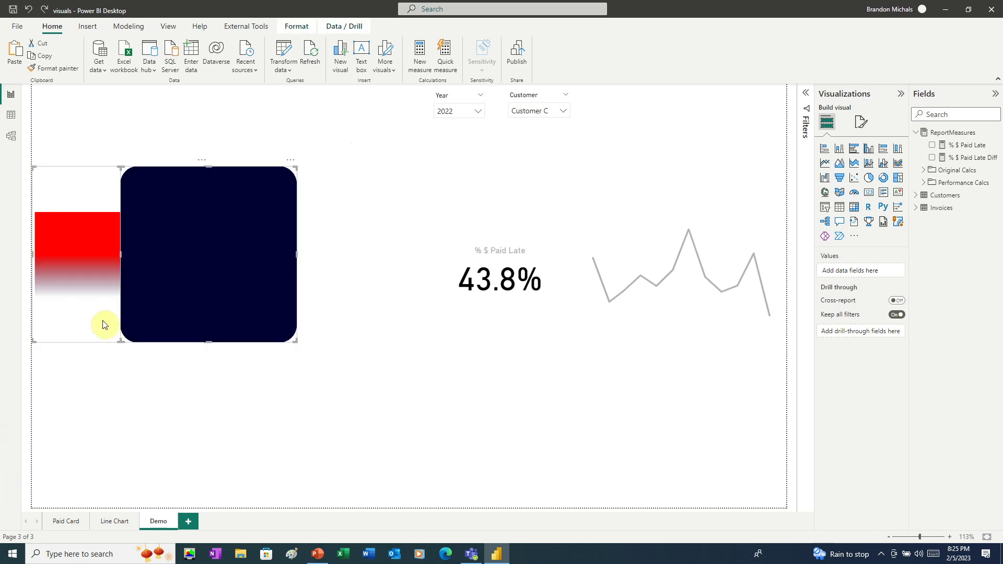
{"action": "left_click", "coordinate": [295, 28]}
{"action": "left_click", "coordinate": [225, 73]}
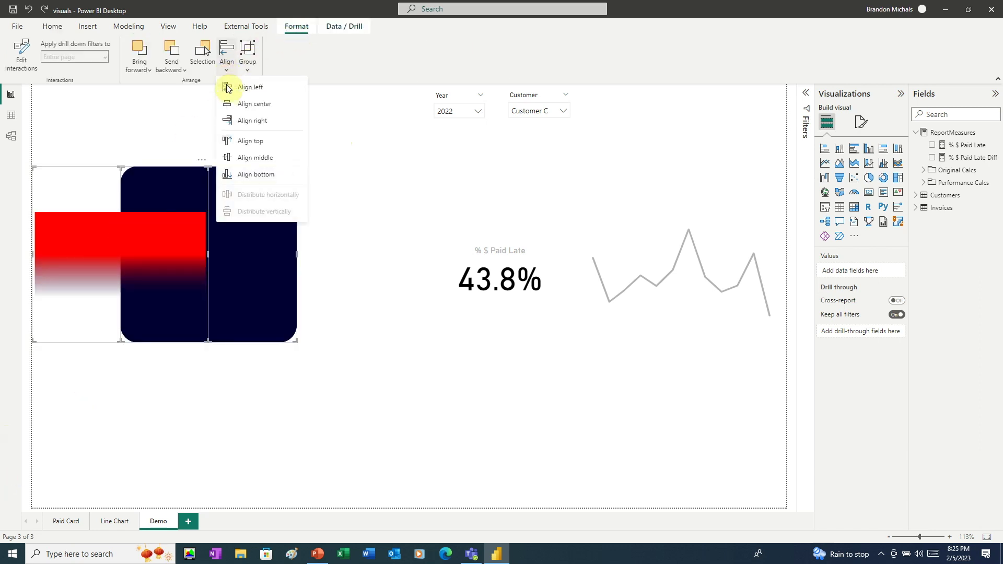
{"action": "left_click", "coordinate": [240, 101]}
{"action": "left_click", "coordinate": [293, 165]}
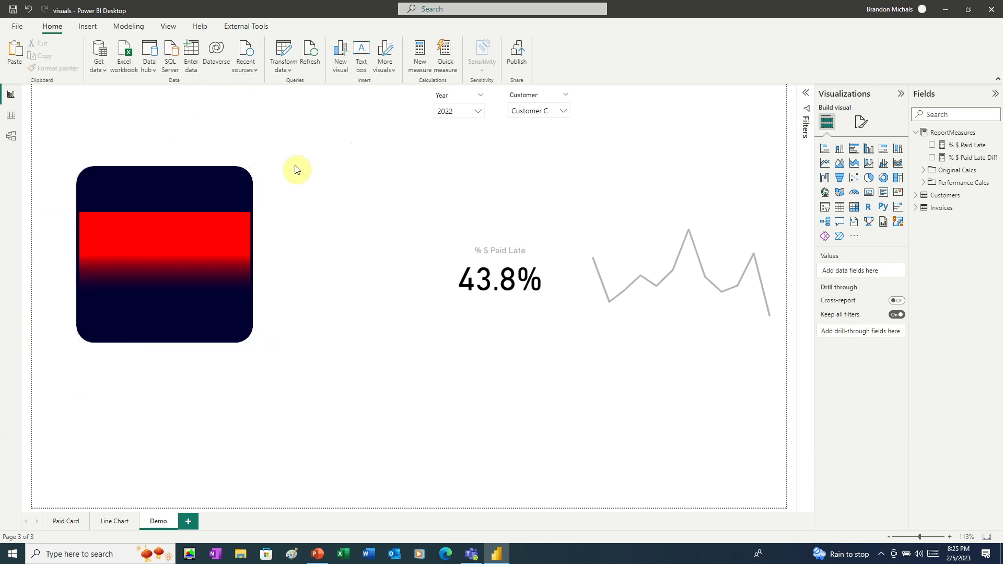
{"action": "left_click", "coordinate": [238, 228]}
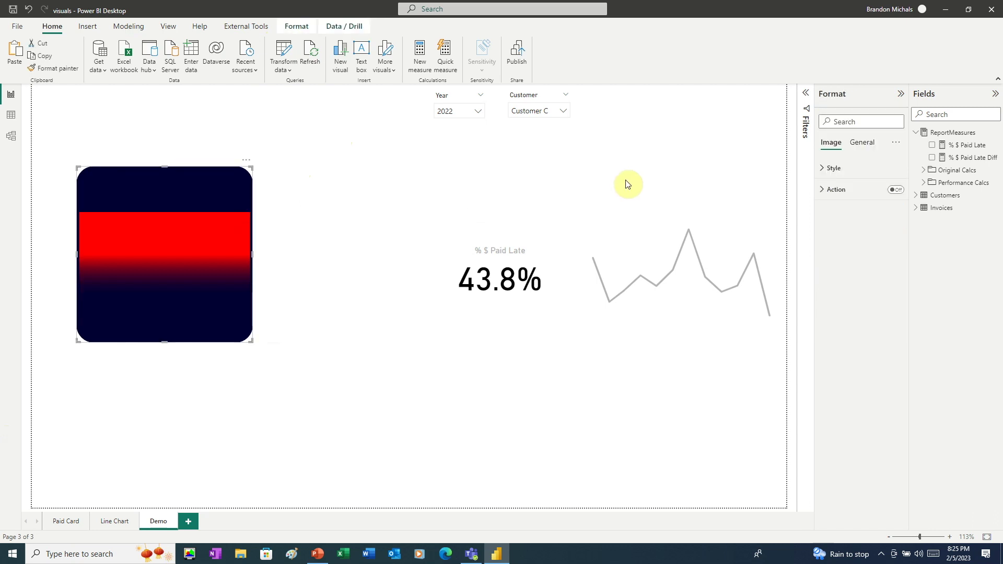
{"action": "left_click", "coordinate": [863, 143]}
- Resize the gradient image to height 150 and width 320
{"action": "left_click", "coordinate": [824, 170]}
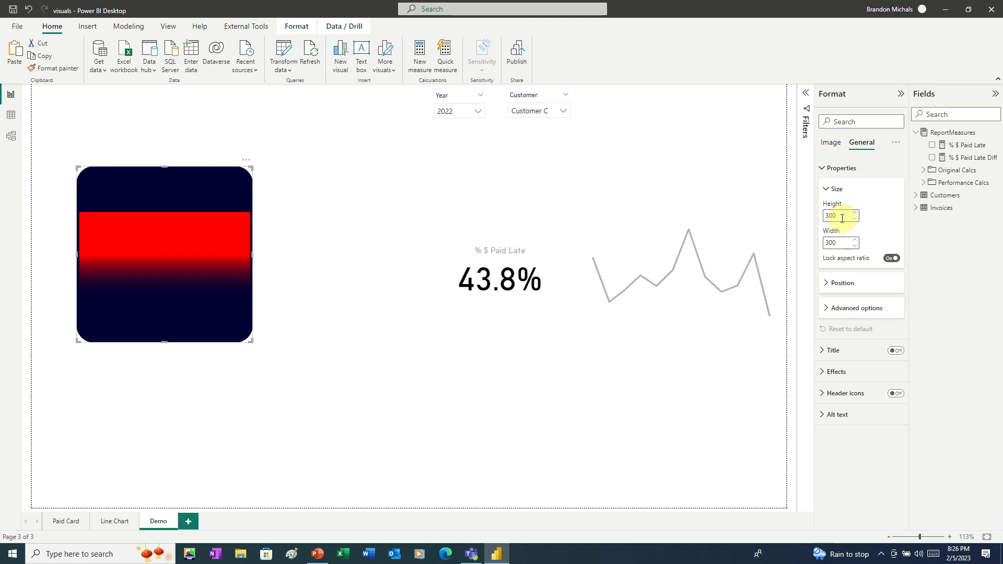
{"action": "left_click_drag", "start_coordinate": [841, 218], "coordinate": [816, 217]}
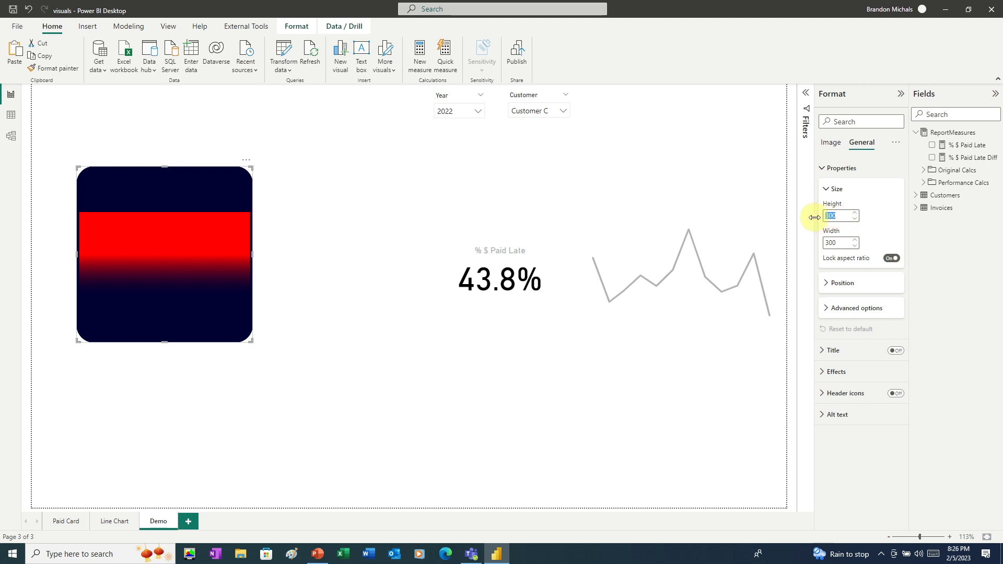
{"action": "type", "text": "150"}
{"action": "key", "text": "Return"}
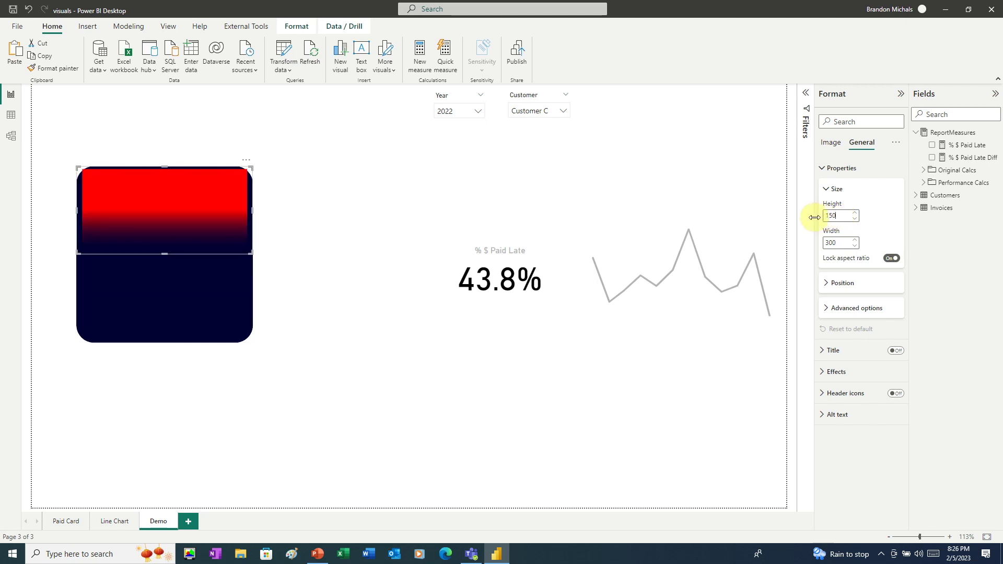
{"action": "left_click_drag", "start_coordinate": [830, 243], "coordinate": [884, 251]}
{"action": "type", "text": "20"}
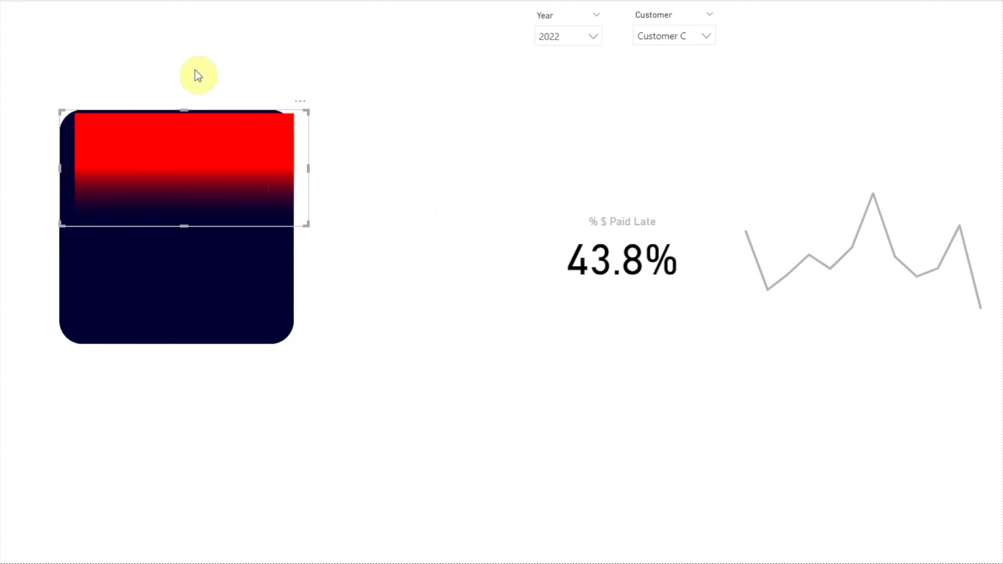
- Move the red gradient image down into the navy card and widen it across
{"action": "left_click", "coordinate": [279, 151]}
{"action": "left_click_drag", "start_coordinate": [197, 179], "coordinate": [171, 241]}
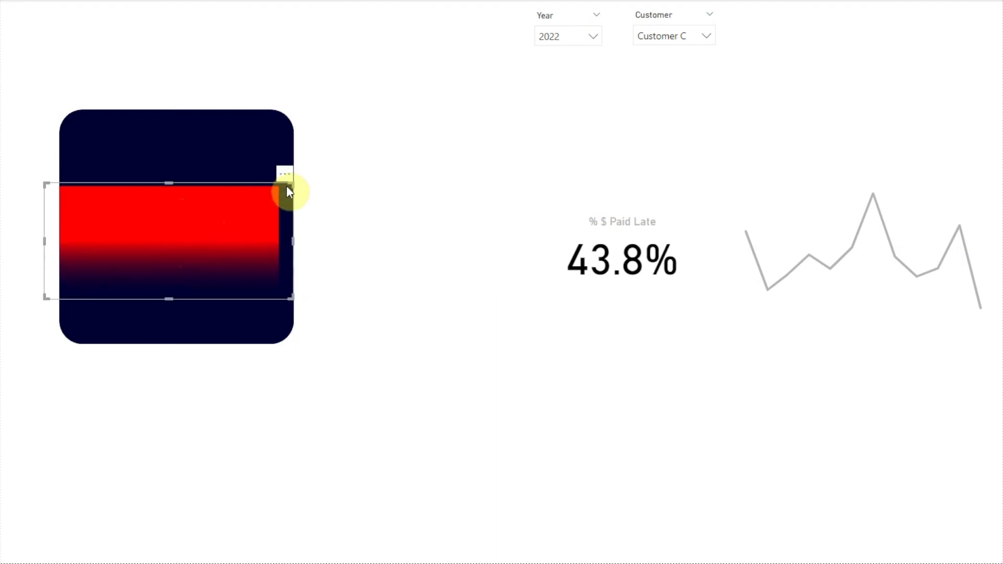
{"action": "left_click_drag", "start_coordinate": [292, 183], "coordinate": [311, 169]}
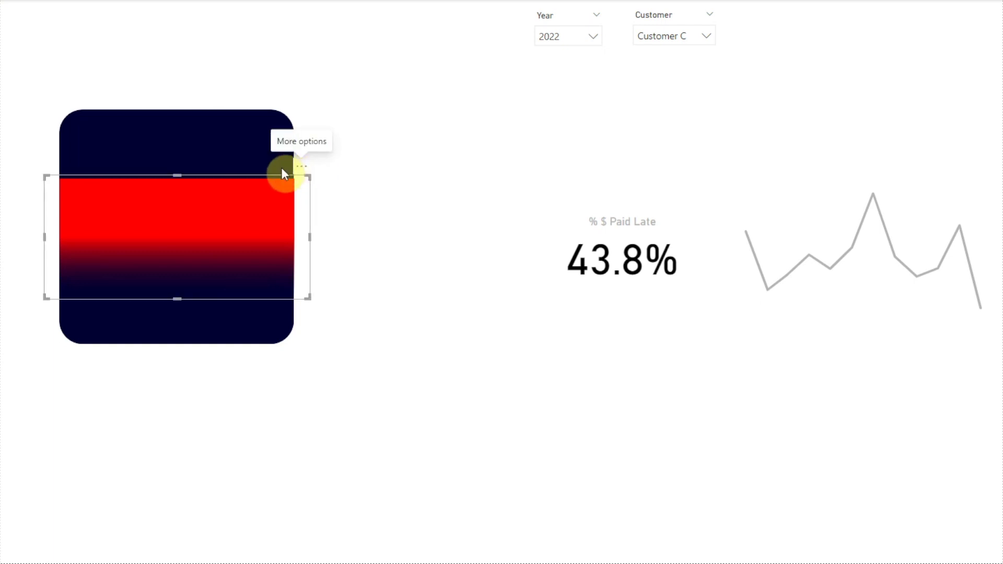
- Move the navy card and gradient image together beside the 43.8% value
{"action": "left_click_drag", "start_coordinate": [334, 68], "coordinate": [27, 504]}
{"action": "left_click_drag", "start_coordinate": [168, 242], "coordinate": [856, 264]}
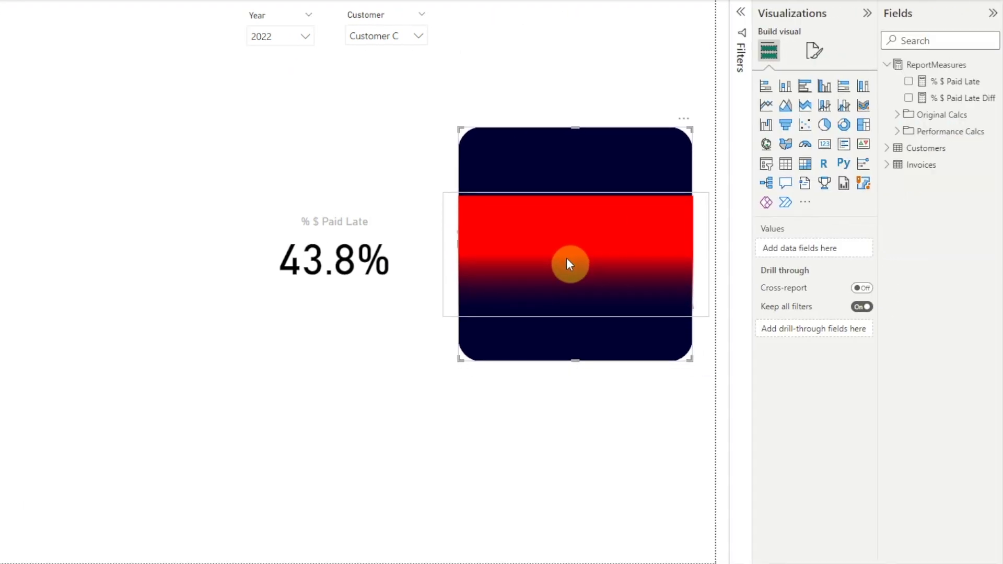
{"action": "left_click", "coordinate": [566, 258]}
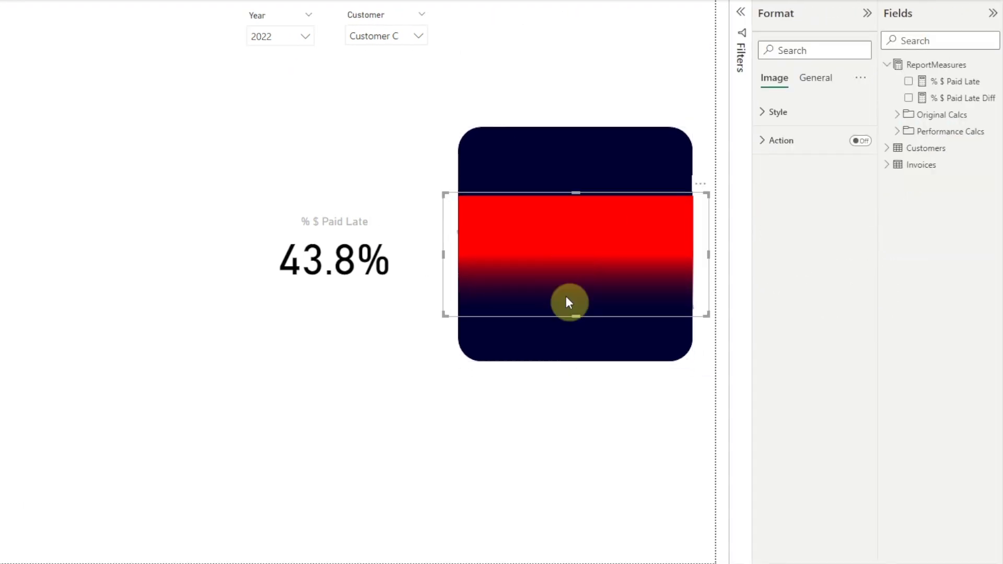
{"action": "left_click", "coordinate": [626, 413]}
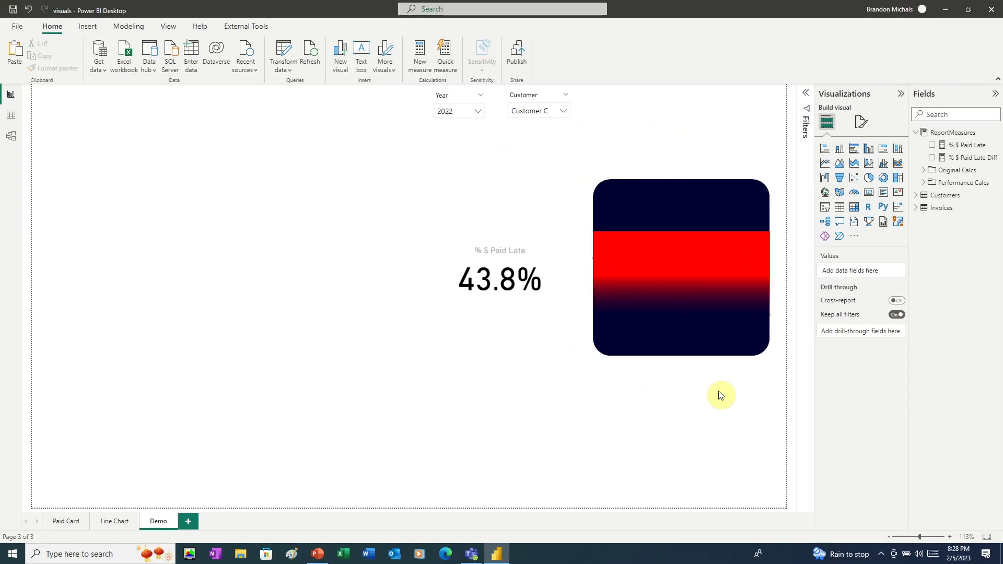
- Drag the Line Chart layer to the top of the Selection pane's layer order
{"action": "left_click", "coordinate": [168, 27]}
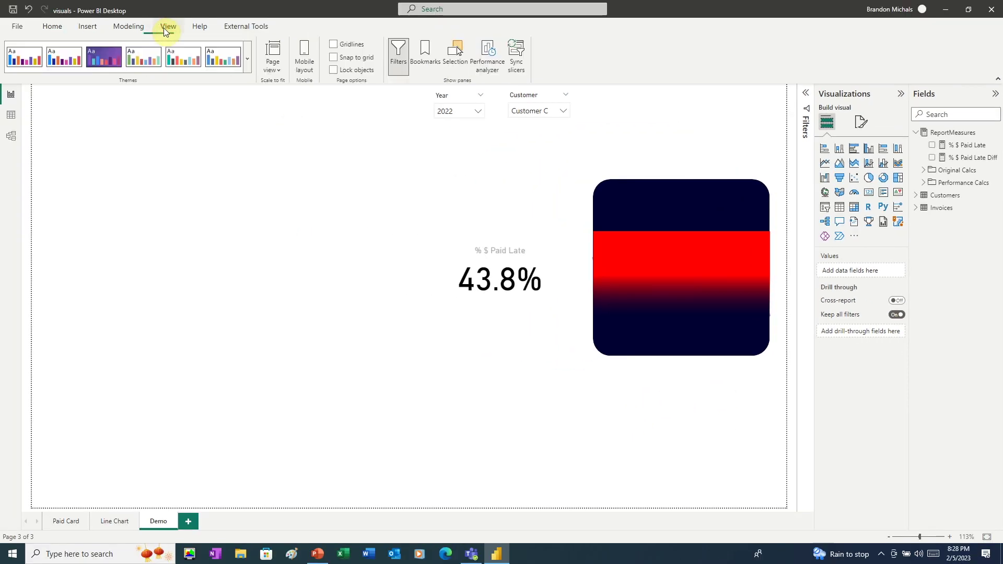
{"action": "left_click", "coordinate": [455, 51]}
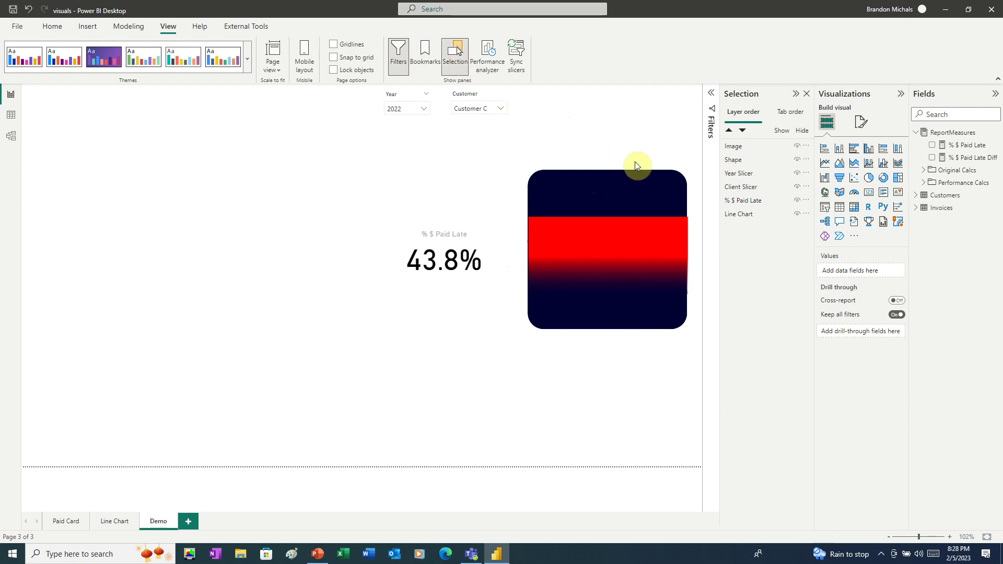
{"action": "left_click", "coordinate": [735, 217]}
{"action": "left_click_drag", "start_coordinate": [735, 217], "coordinate": [737, 141]}
{"action": "left_click", "coordinate": [649, 387]}
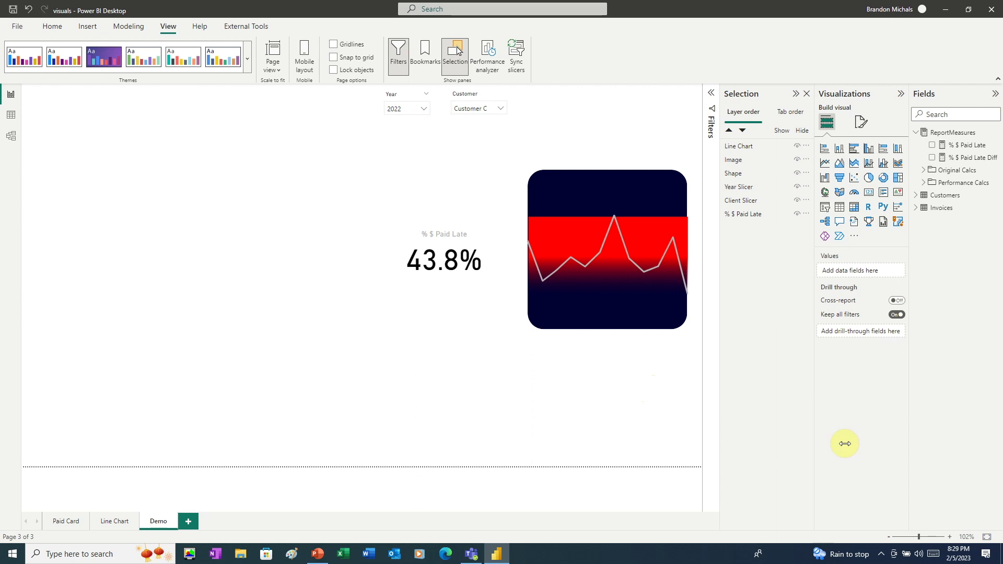
- Zoom in on the card and review the gradient Image's size and position settings
{"action": "left_click", "coordinate": [950, 537]}
{"action": "left_click", "coordinate": [949, 536]}
{"action": "left_click", "coordinate": [950, 537]}
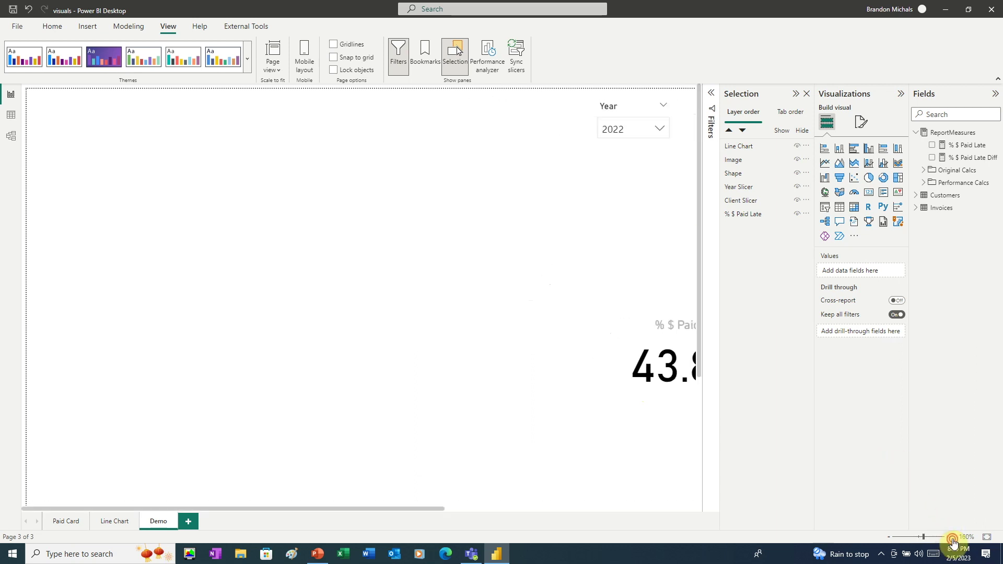
{"action": "left_click", "coordinate": [951, 538]}
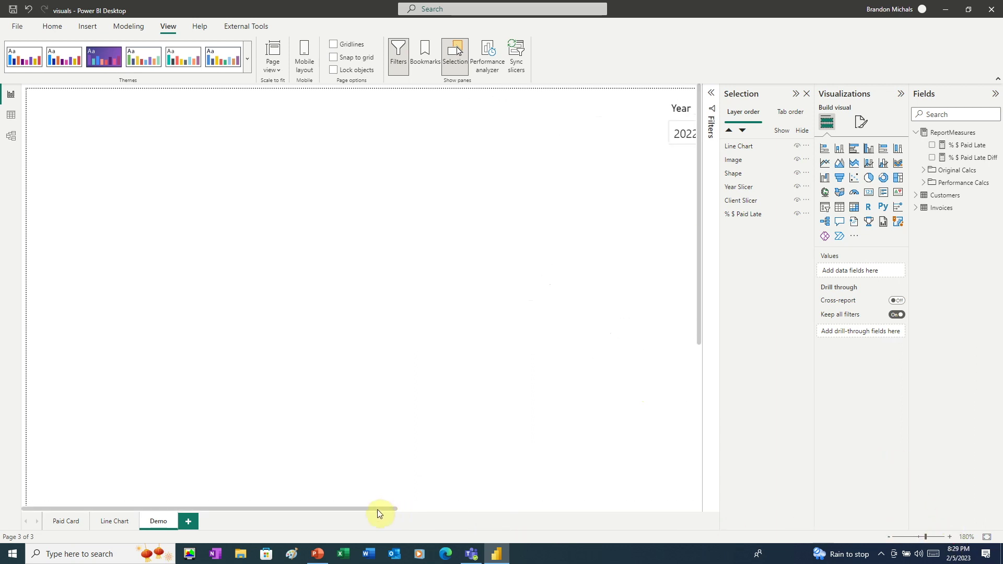
{"action": "left_click_drag", "start_coordinate": [379, 508], "coordinate": [686, 506]}
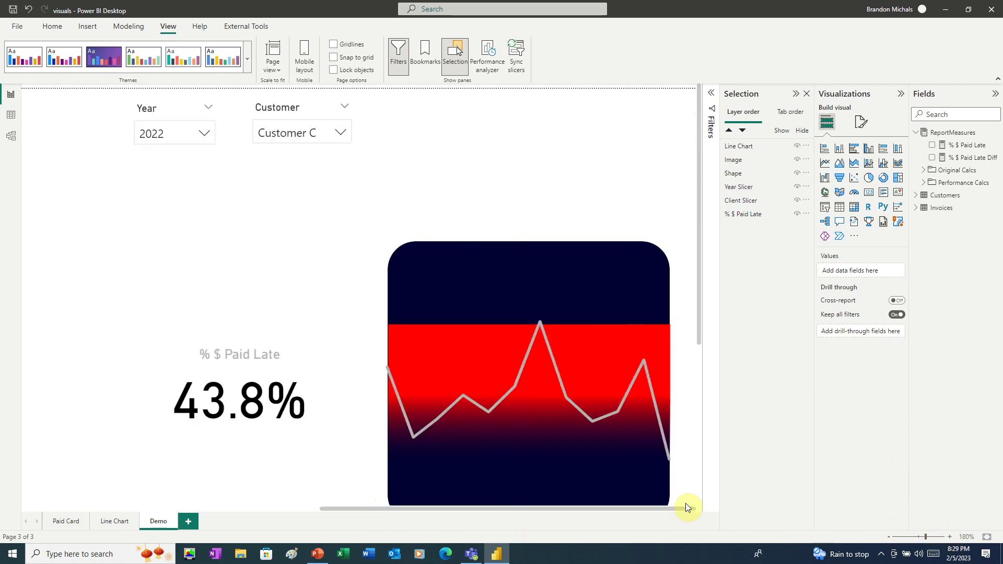
{"action": "left_click", "coordinate": [752, 161]}
{"action": "left_click", "coordinate": [862, 142]}
{"action": "left_click", "coordinate": [833, 168]}
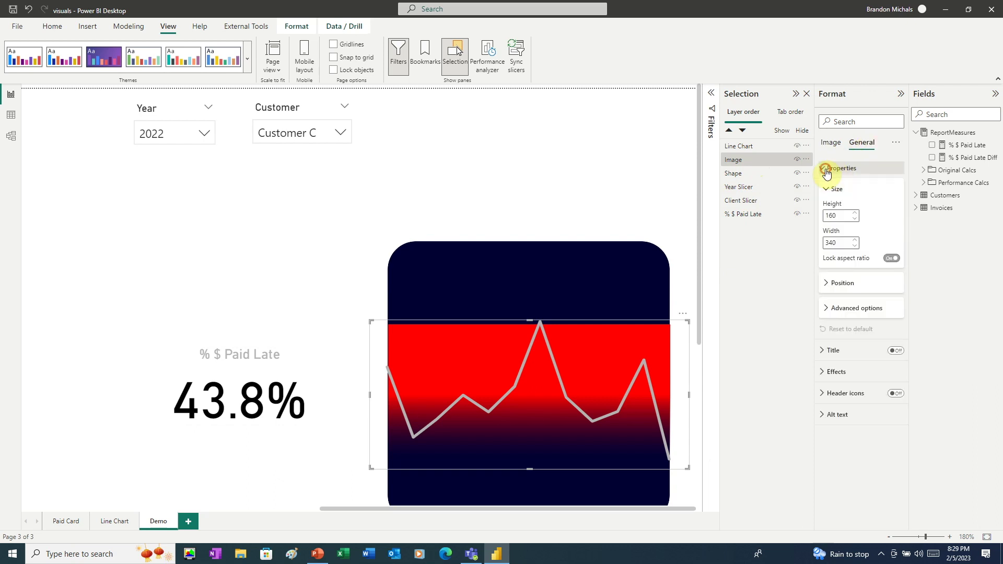
{"action": "left_click", "coordinate": [834, 279]}
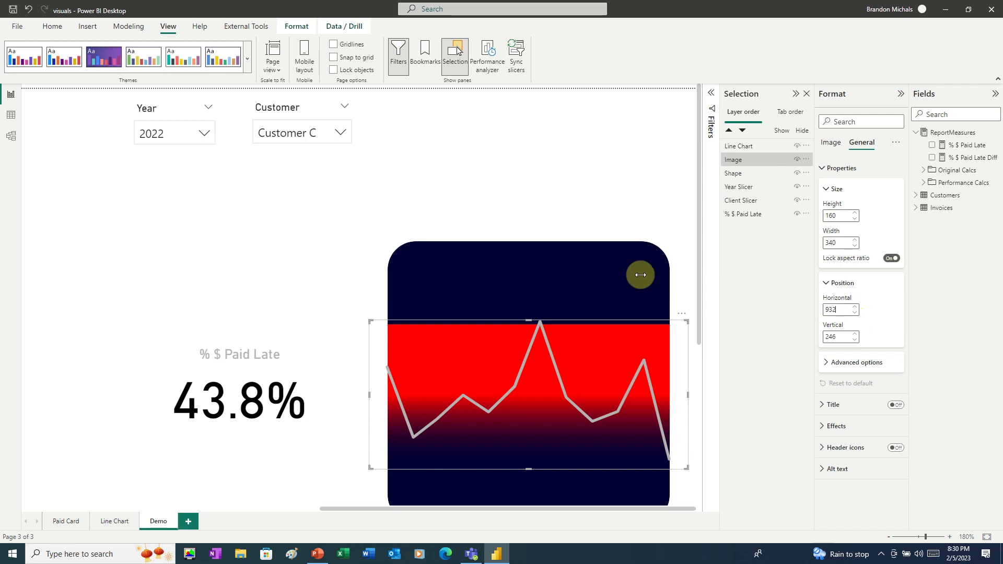
- Select the line chart and gradient image together and drag them lower in the card
{"action": "left_click", "coordinate": [413, 286]}
{"action": "left_click_drag", "start_coordinate": [316, 253], "coordinate": [795, 509]}
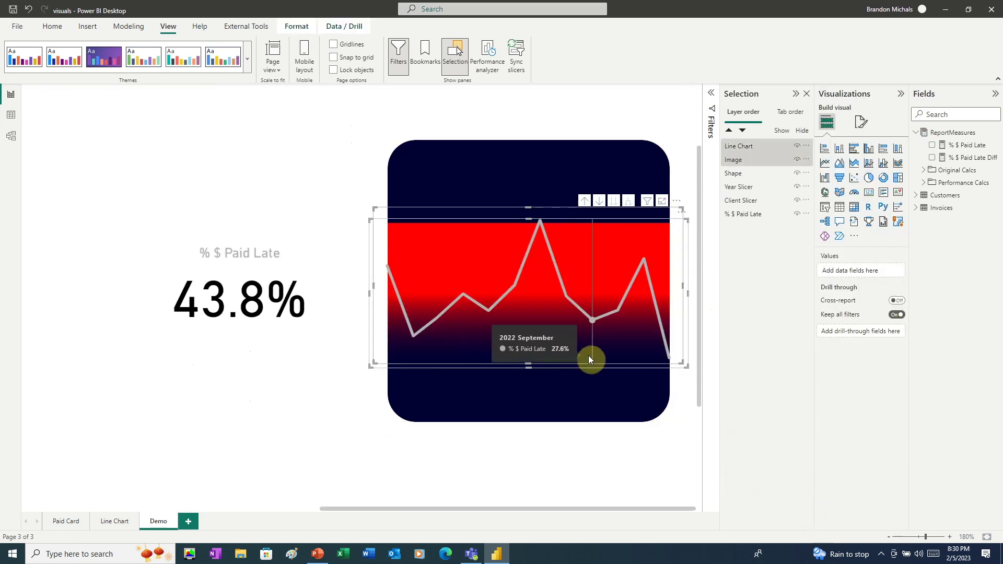
{"action": "left_click_drag", "start_coordinate": [589, 356], "coordinate": [588, 392]}
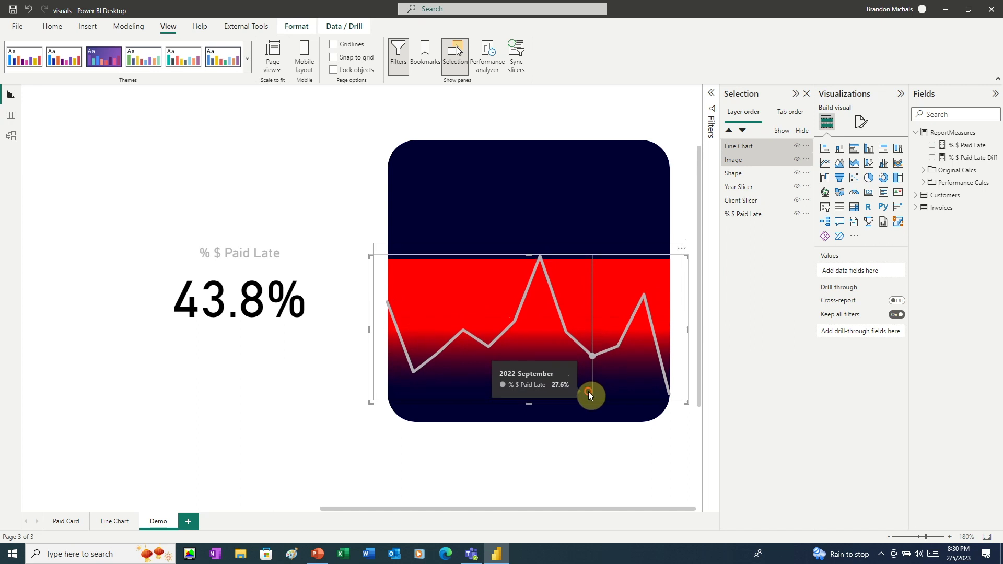
{"action": "left_click", "coordinate": [648, 128]}
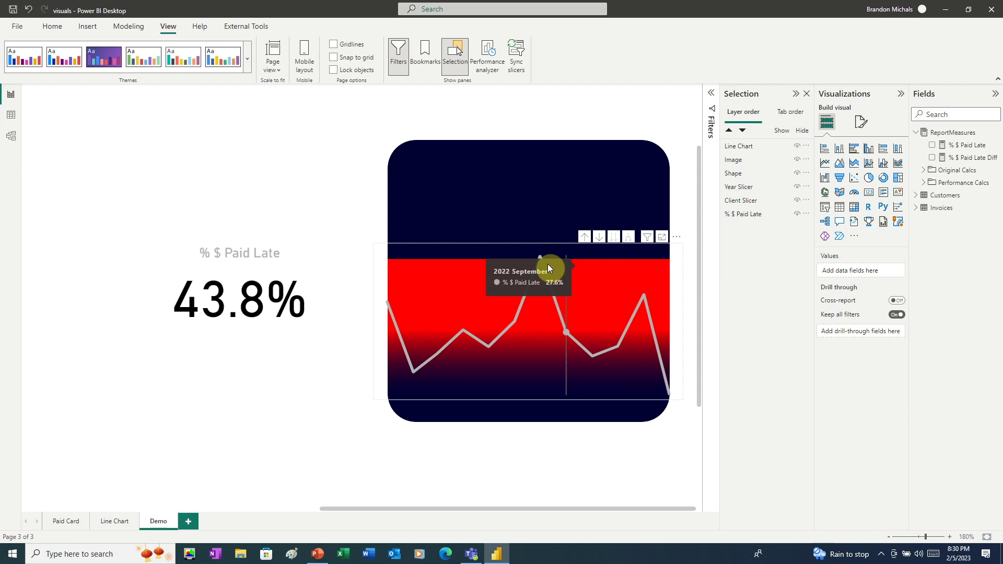
- Nudge the gradient image's vertical position slightly in General > Position so it aligns under the line
{"action": "left_click", "coordinate": [739, 160]}
{"action": "left_click", "coordinate": [841, 168]}
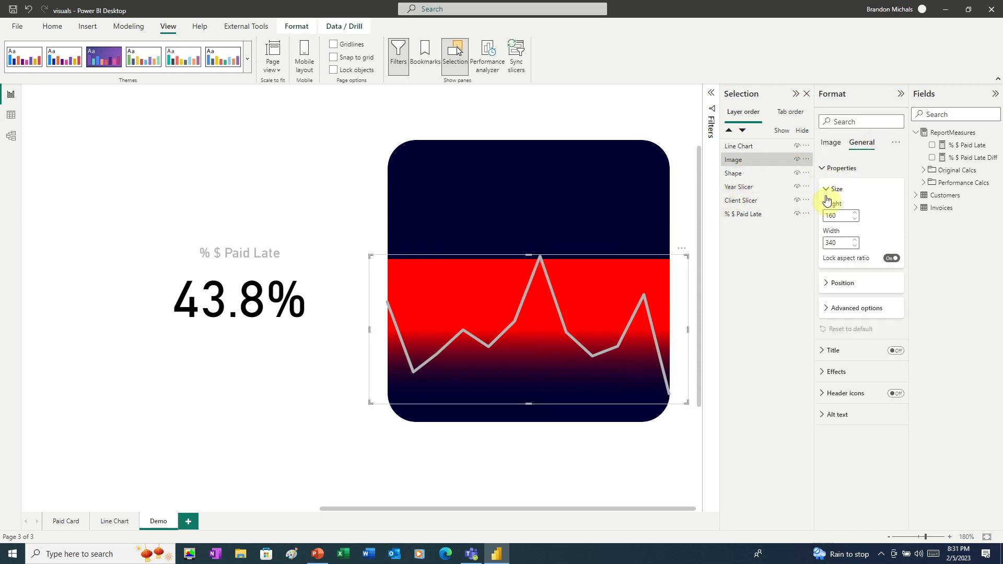
{"action": "left_click", "coordinate": [836, 283]}
{"action": "left_click", "coordinate": [854, 340]}
{"action": "left_click", "coordinate": [855, 339]}
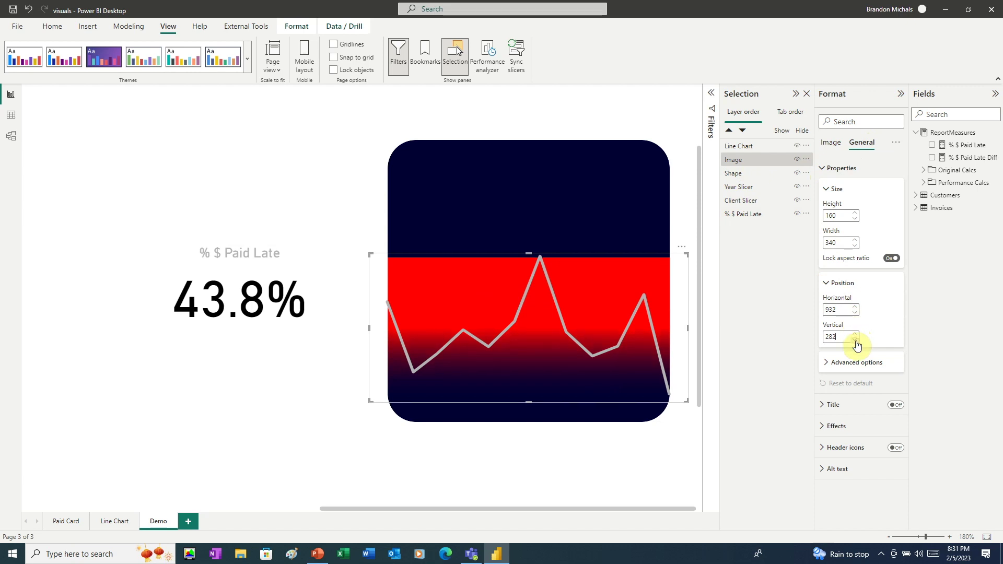
{"action": "left_click", "coordinate": [854, 339]}
{"action": "left_click", "coordinate": [755, 146]}
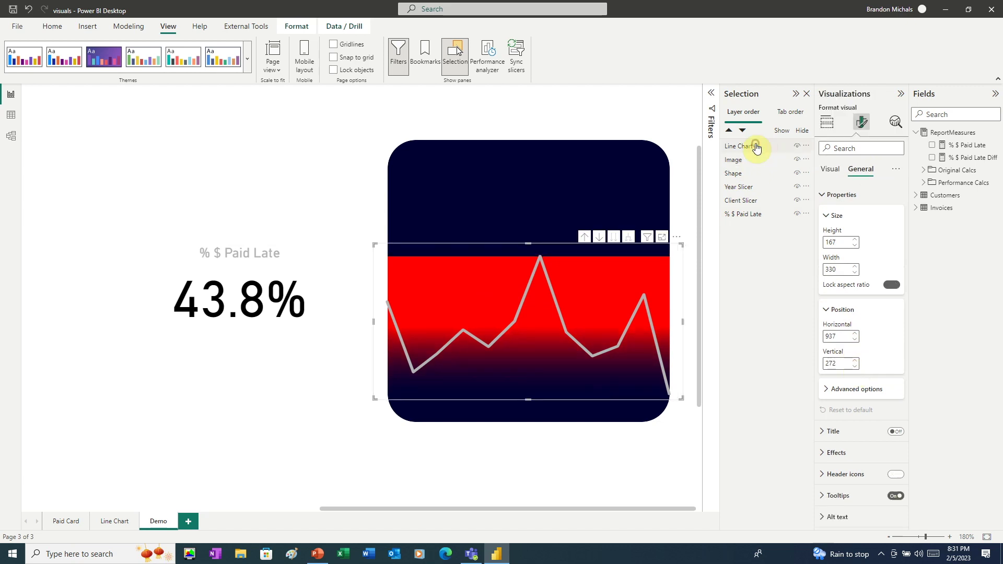
{"action": "left_click", "coordinate": [50, 27]}
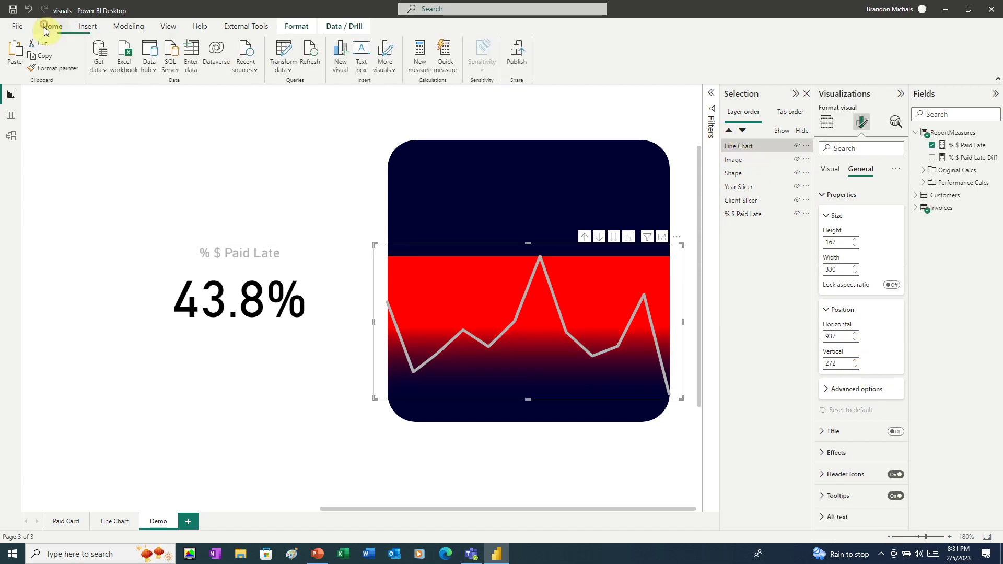
- Duplicate the line chart and lay the copy exactly over the original
{"action": "left_click", "coordinate": [41, 55]}
{"action": "left_click", "coordinate": [14, 57]}
{"action": "left_click", "coordinate": [581, 358]}
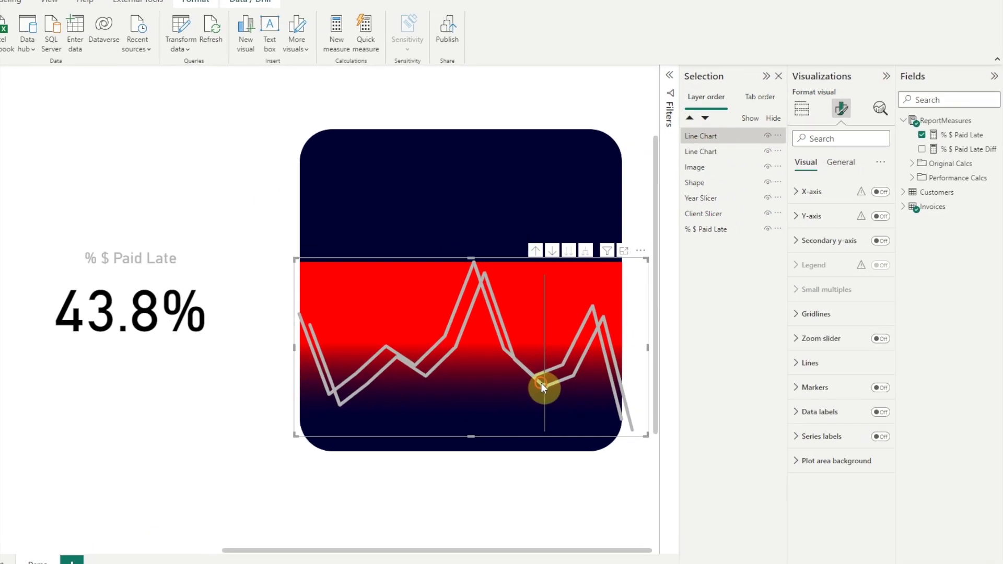
{"action": "left_click_drag", "start_coordinate": [591, 355], "coordinate": [581, 346]}
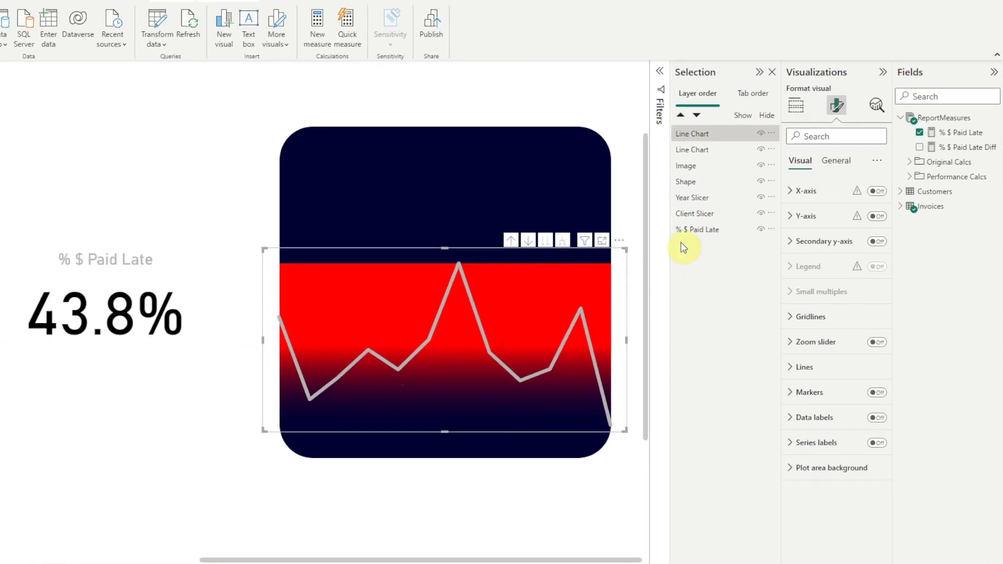
- Invert the copy's y-axis and bring up the % $ Paid Late Diff measure (1 - % $ Paid Late)
{"action": "left_click", "coordinate": [716, 151]}
{"action": "left_click", "coordinate": [789, 217]}
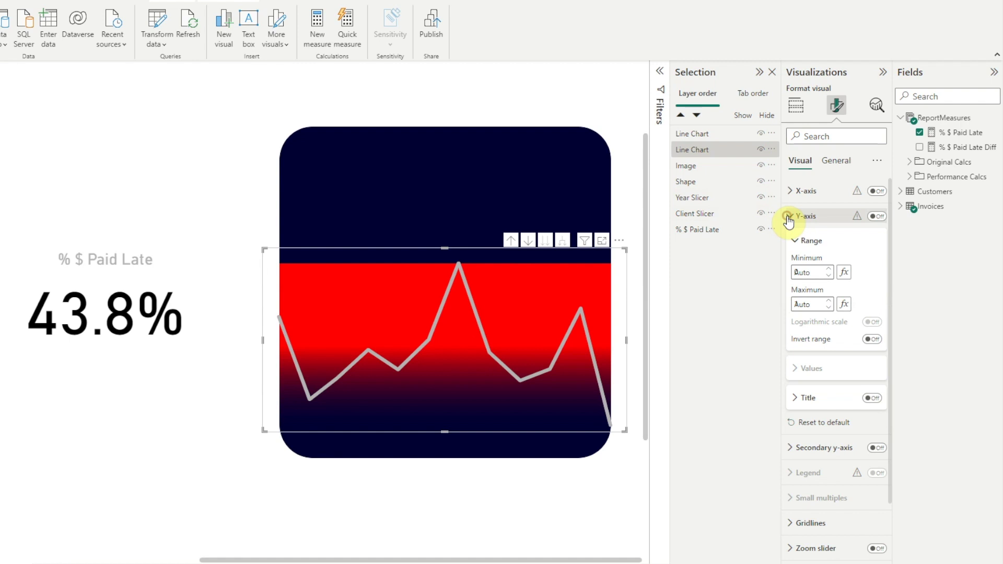
{"action": "left_click", "coordinate": [871, 340]}
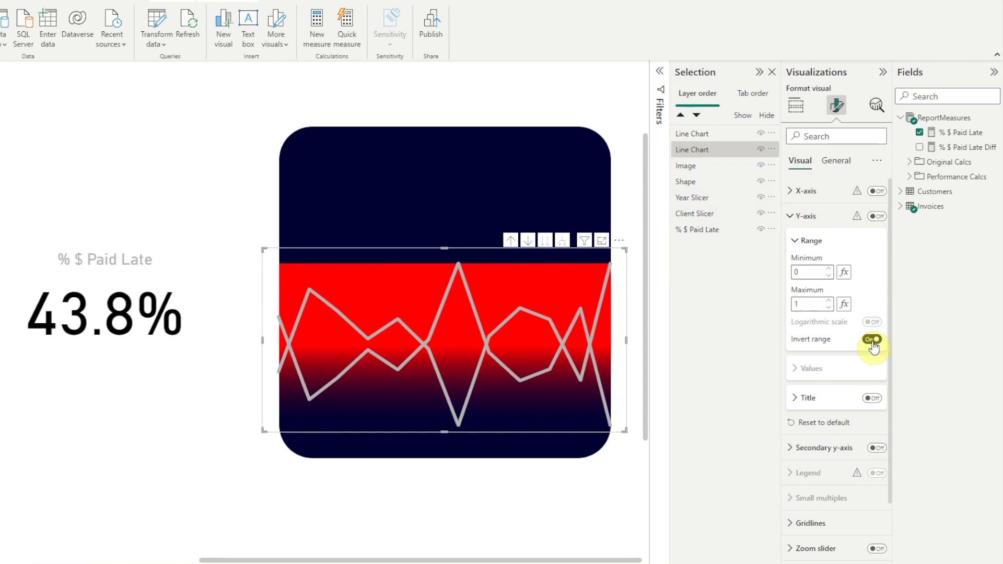
{"action": "left_click", "coordinate": [796, 105]}
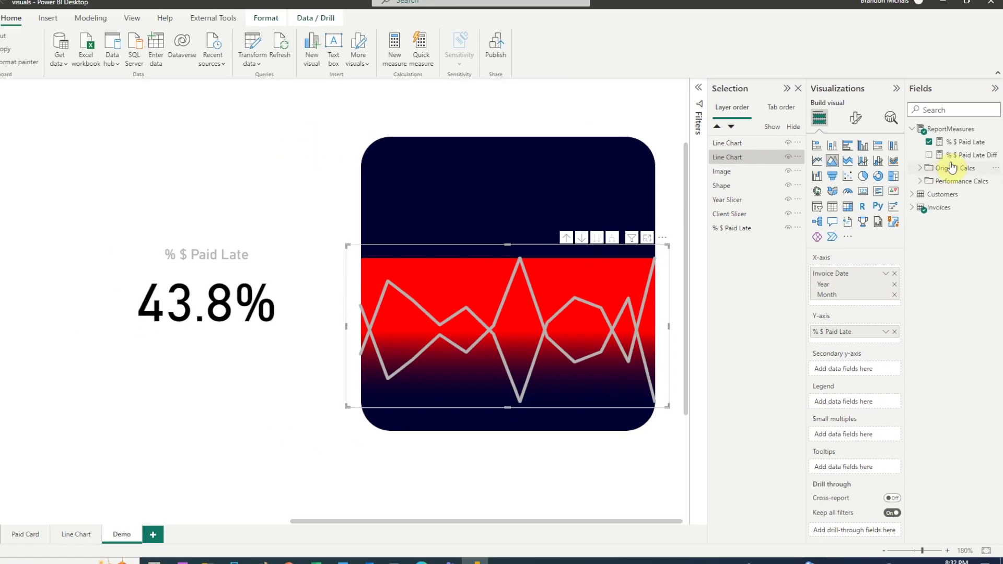
{"action": "left_click", "coordinate": [963, 148]}
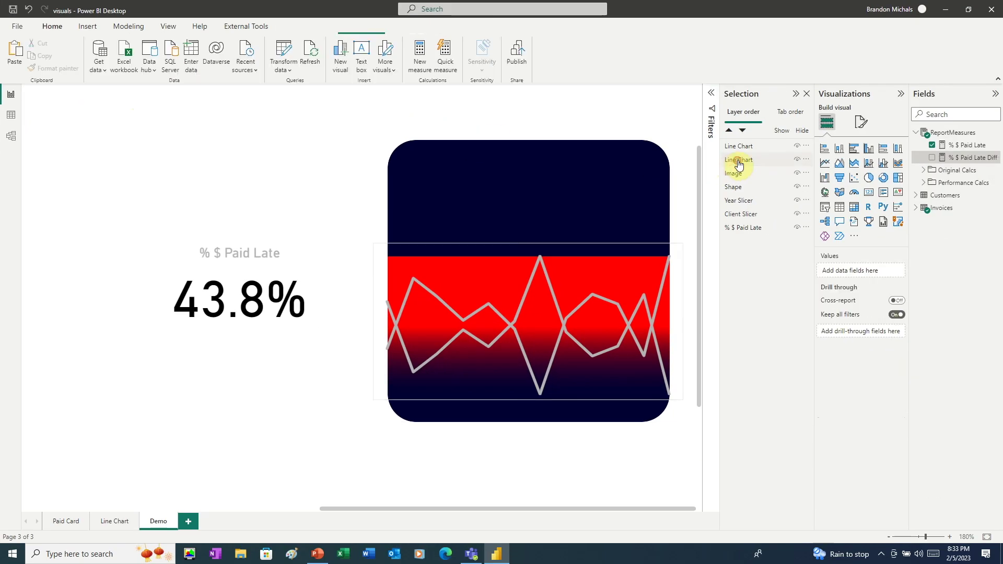
{"action": "double_click", "coordinate": [723, 160]}
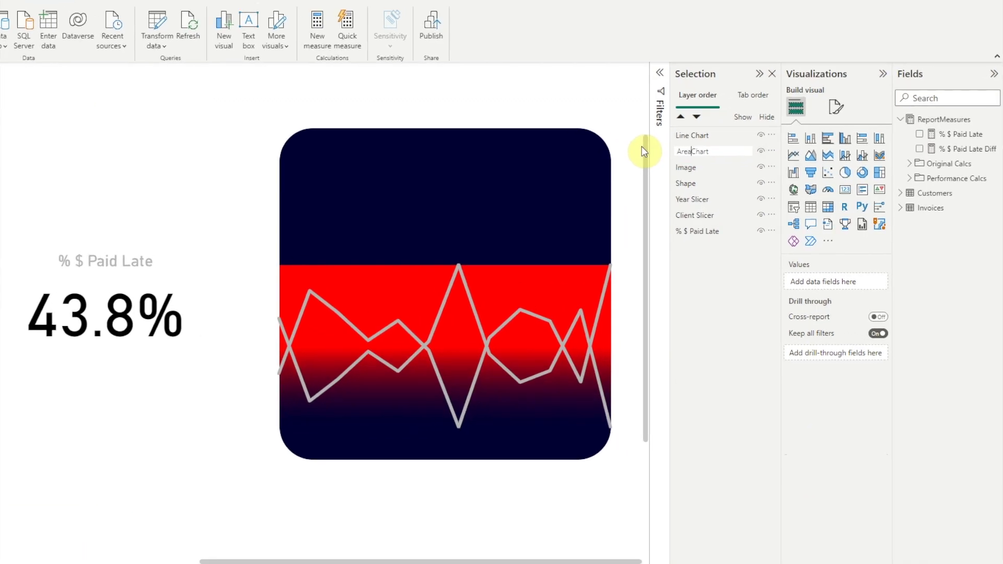
- Rename the copied layer 'Area Chart' and replace its value with % $ Paid Late Diff
{"action": "type", "text": "Area Chart"}
{"action": "key", "text": "Return"}
{"action": "left_click", "coordinate": [700, 155]}
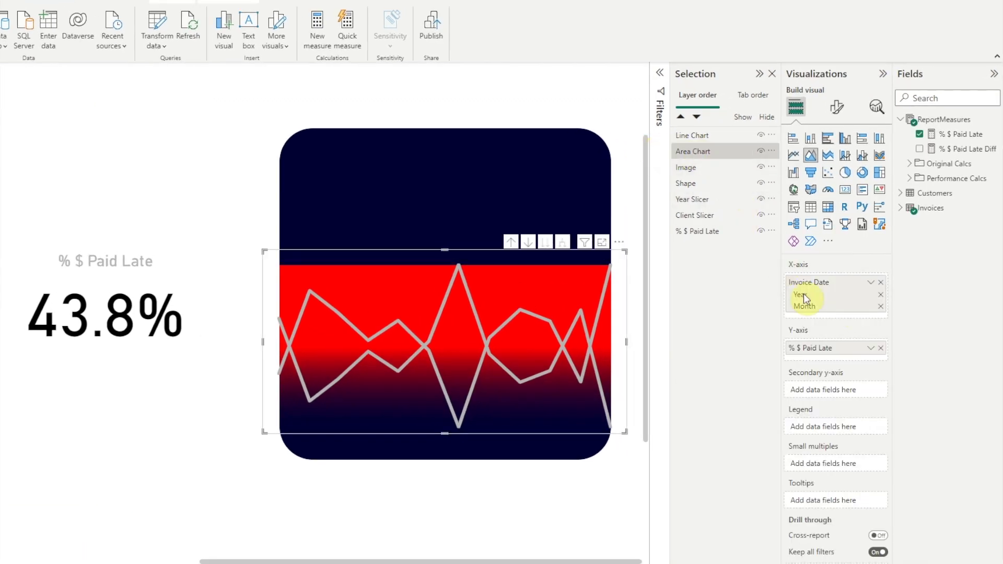
{"action": "left_click", "coordinate": [881, 347]}
{"action": "left_click_drag", "start_coordinate": [958, 155], "coordinate": [851, 348]}
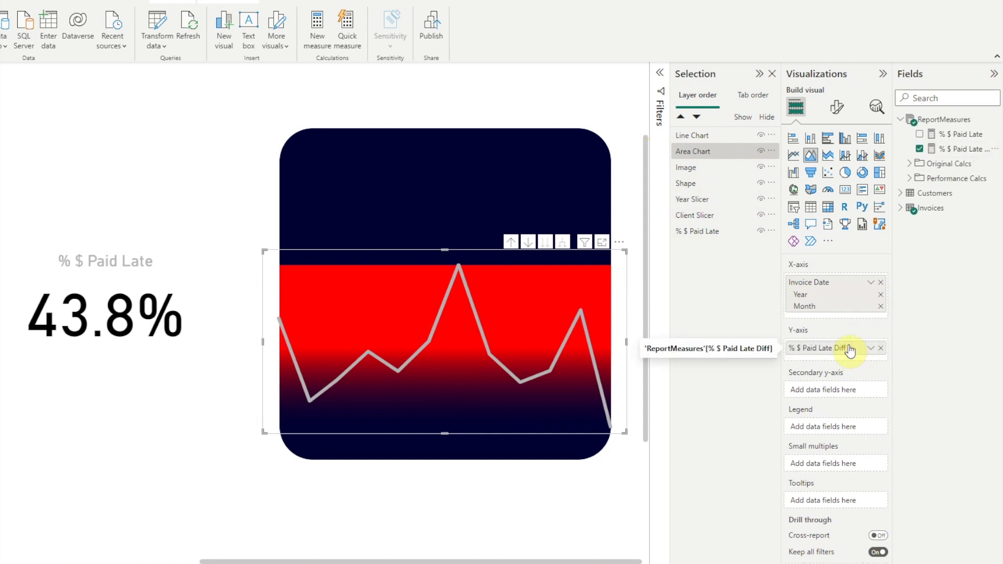
- Colour the Diff series dark navy #000033 with 0% area transparency
{"action": "left_click", "coordinate": [836, 107]}
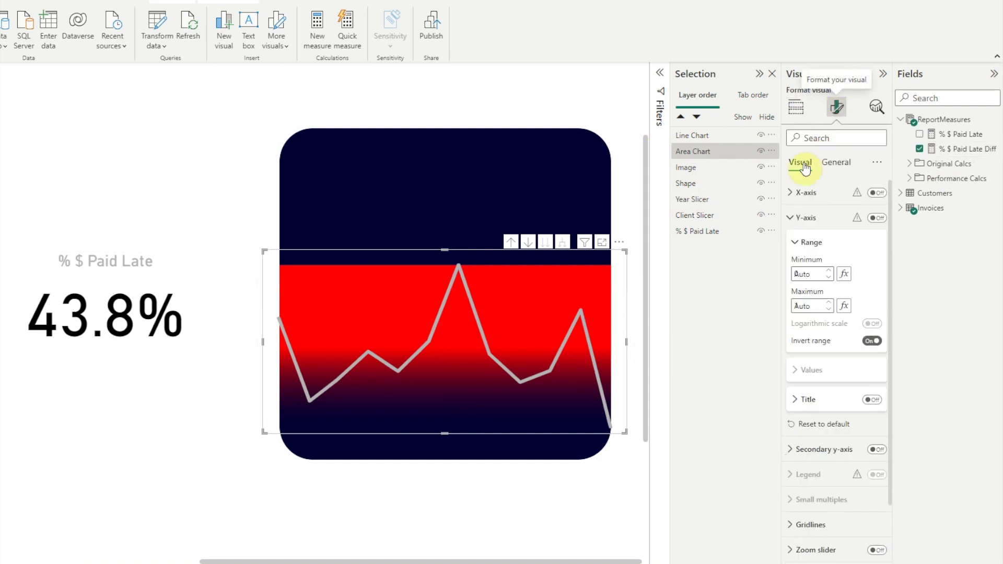
{"action": "scroll", "coordinate": [804, 543], "scroll_direction": "down", "scroll_amount": 3}
{"action": "left_click", "coordinate": [805, 548]}
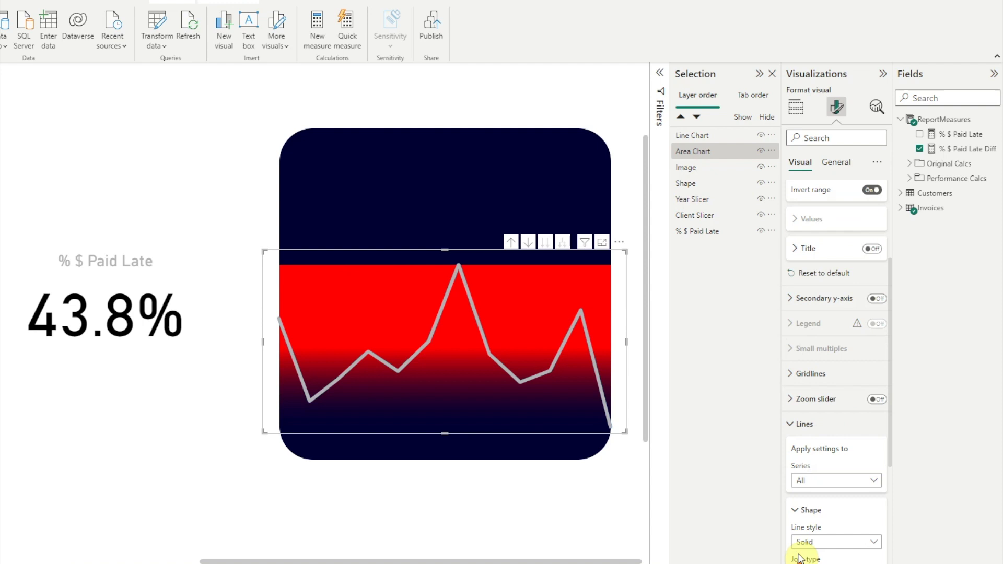
{"action": "scroll", "coordinate": [810, 523], "scroll_direction": "down", "scroll_amount": 4}
{"action": "left_click", "coordinate": [795, 420]}
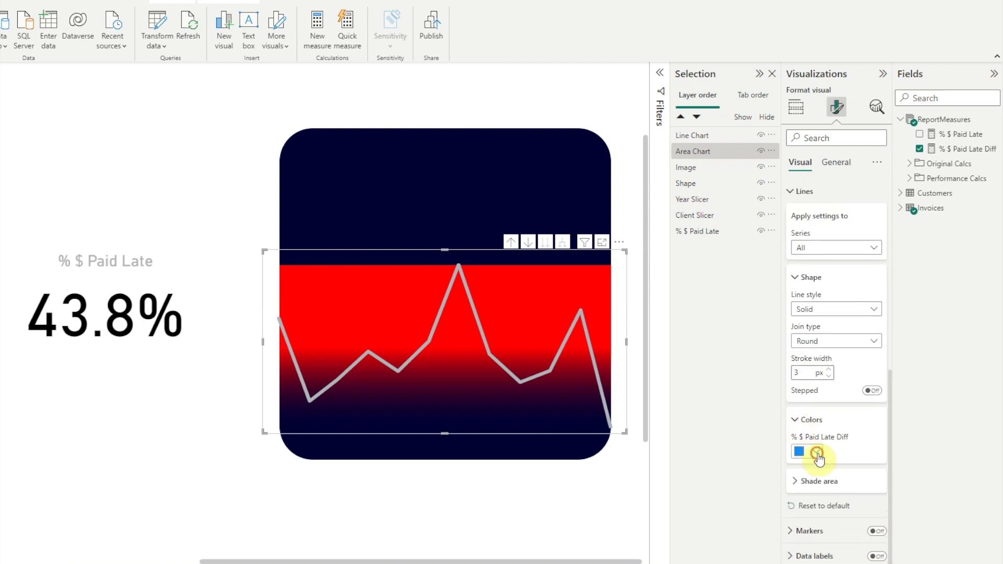
{"action": "left_click", "coordinate": [817, 459]}
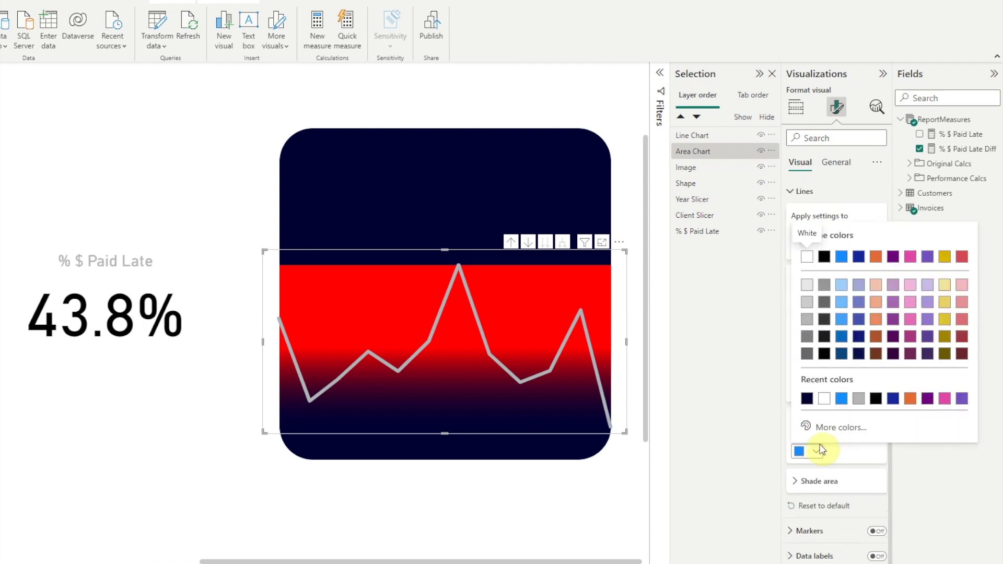
{"action": "left_click", "coordinate": [808, 399]}
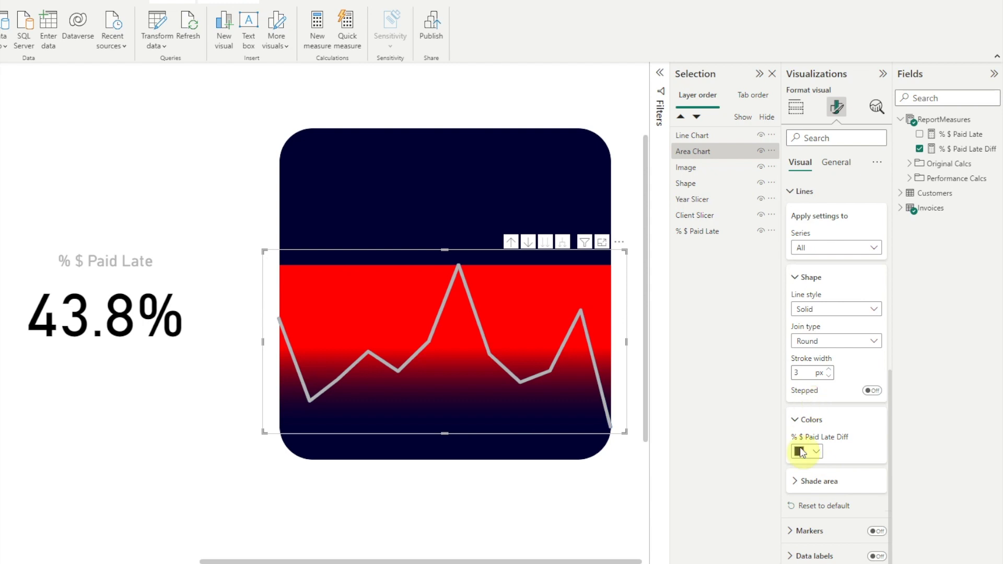
{"action": "left_click", "coordinate": [794, 482]}
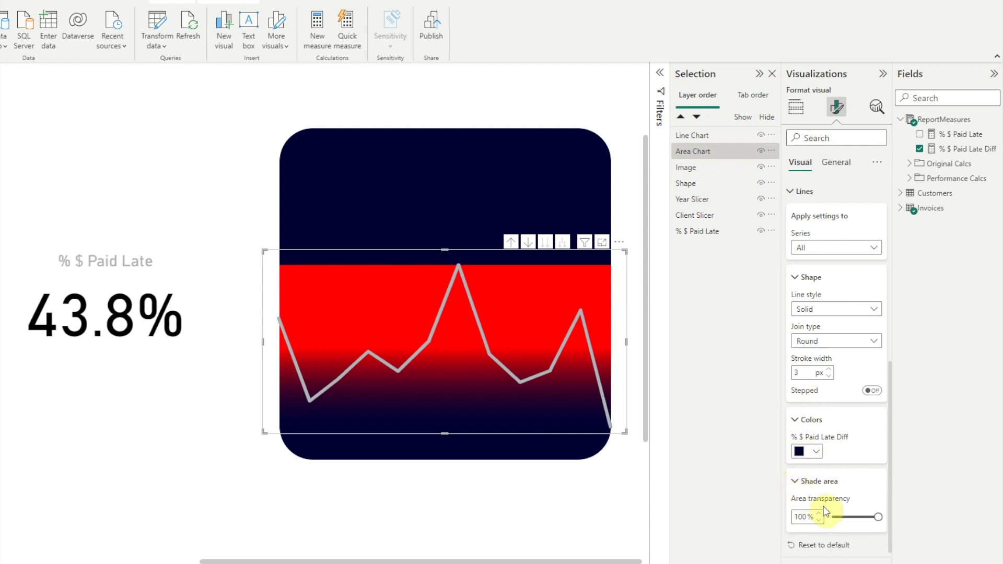
{"action": "left_click_drag", "start_coordinate": [878, 517], "coordinate": [824, 521]}
- Make the Line Chart's % $ Paid Late line blue
{"action": "left_click", "coordinate": [704, 137]}
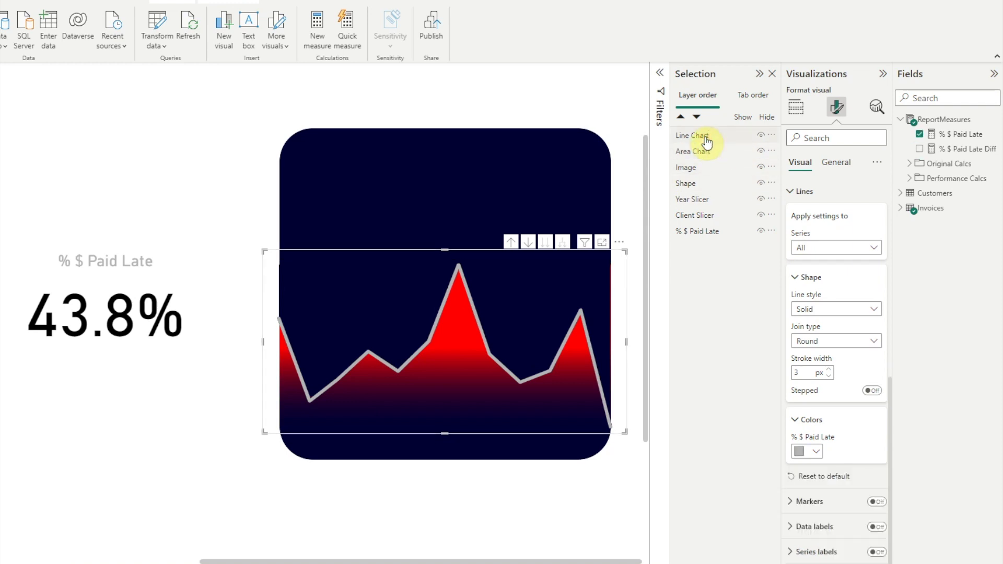
{"action": "left_click", "coordinate": [816, 452]}
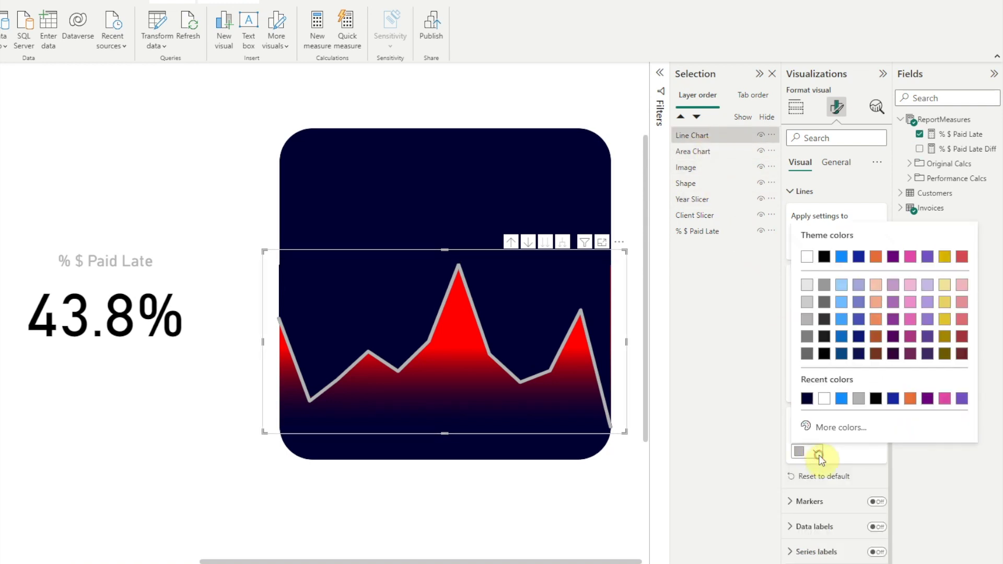
{"action": "left_click", "coordinate": [847, 407]}
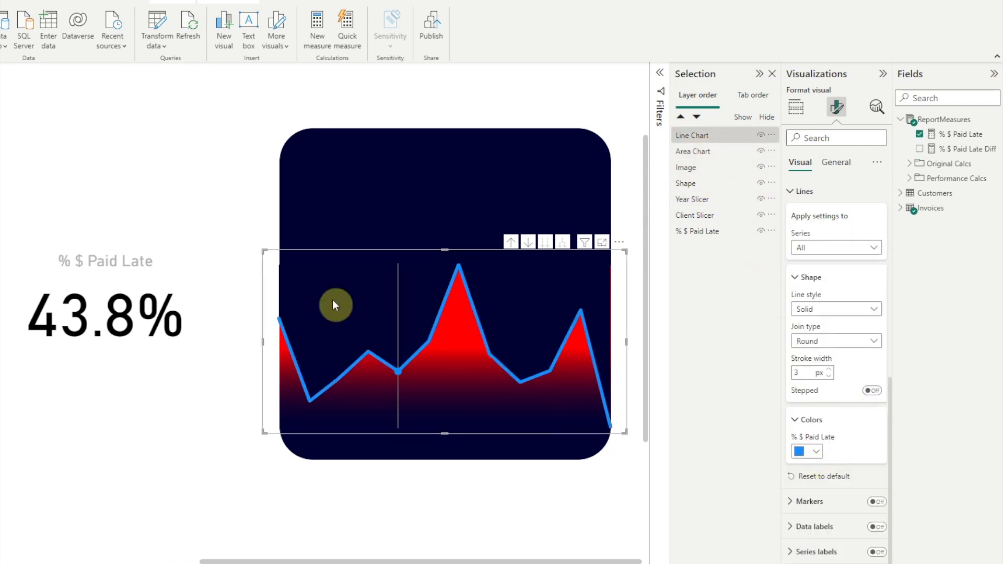
- Place the % $ Paid Late card over the chart with a white callout value, topmost in layer order
{"action": "left_click_drag", "start_coordinate": [135, 282], "coordinate": [471, 168]}
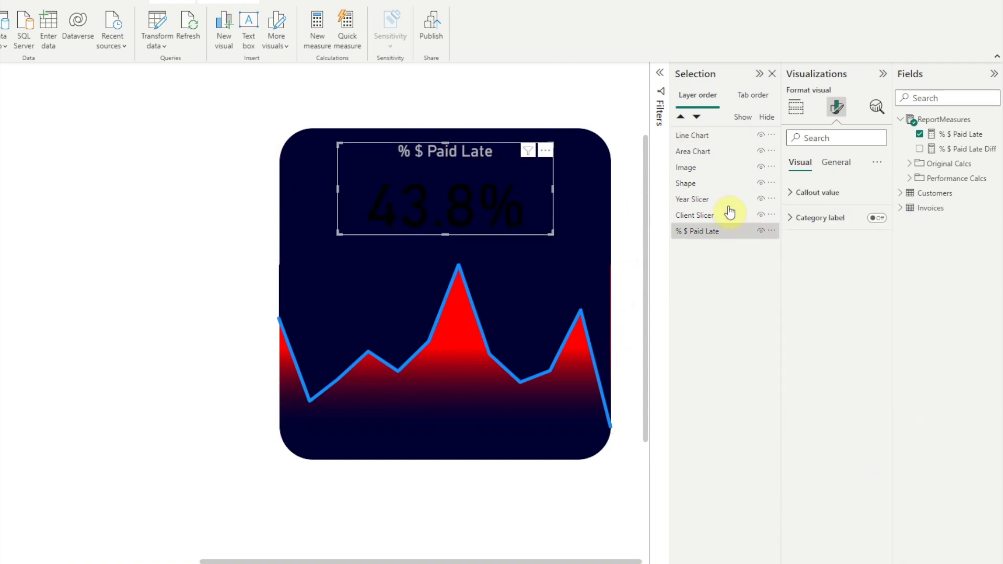
{"action": "left_click", "coordinate": [787, 202]}
{"action": "left_click", "coordinate": [816, 280]}
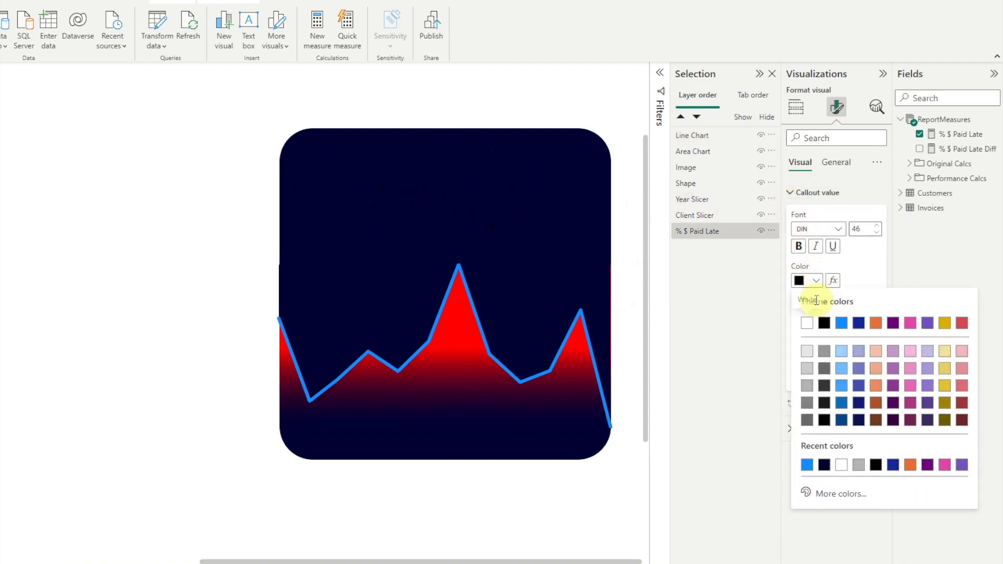
{"action": "left_click", "coordinate": [803, 324]}
{"action": "left_click", "coordinate": [708, 230]}
{"action": "left_click_drag", "start_coordinate": [707, 230], "coordinate": [712, 129]}
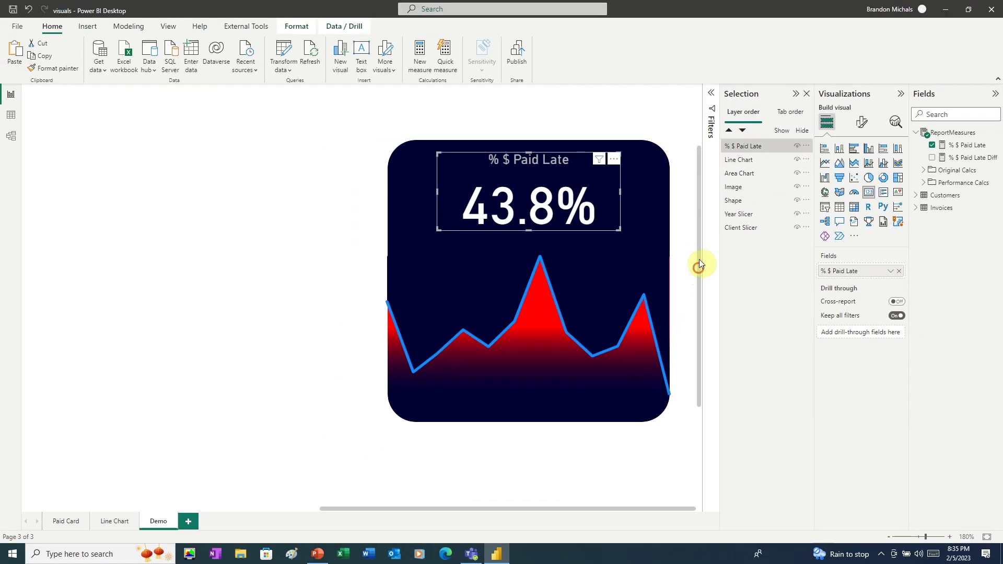
{"action": "left_click_drag", "start_coordinate": [699, 261], "coordinate": [698, 215]}
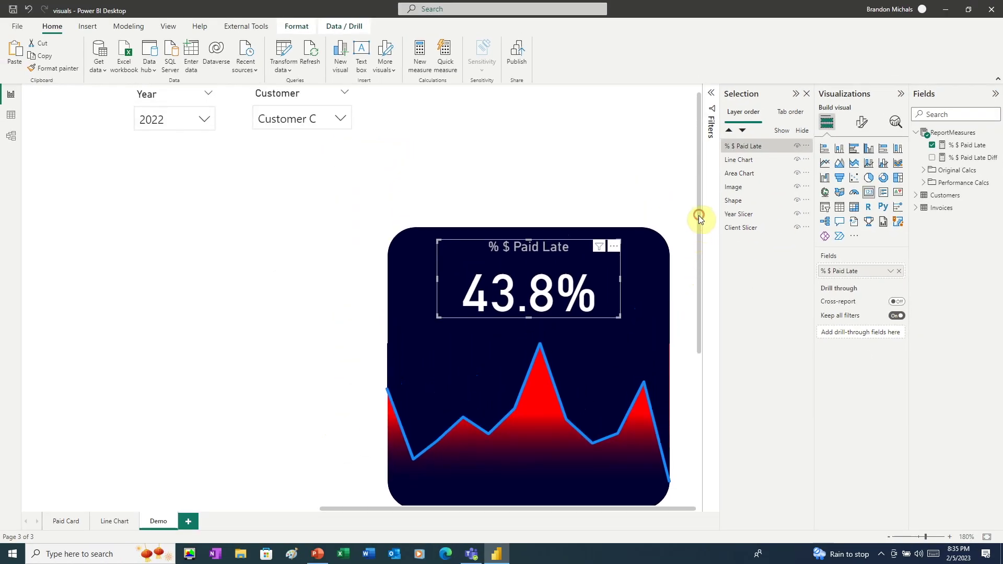
{"action": "left_click", "coordinate": [344, 119]}
{"action": "left_click", "coordinate": [266, 275]}
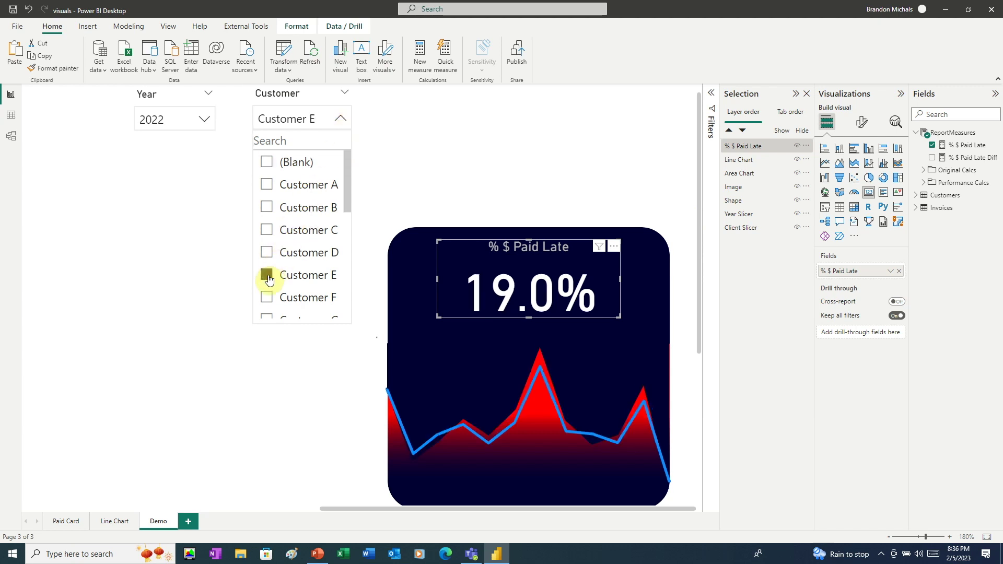
{"action": "scroll", "coordinate": [292, 233], "scroll_direction": "down", "scroll_amount": 5}
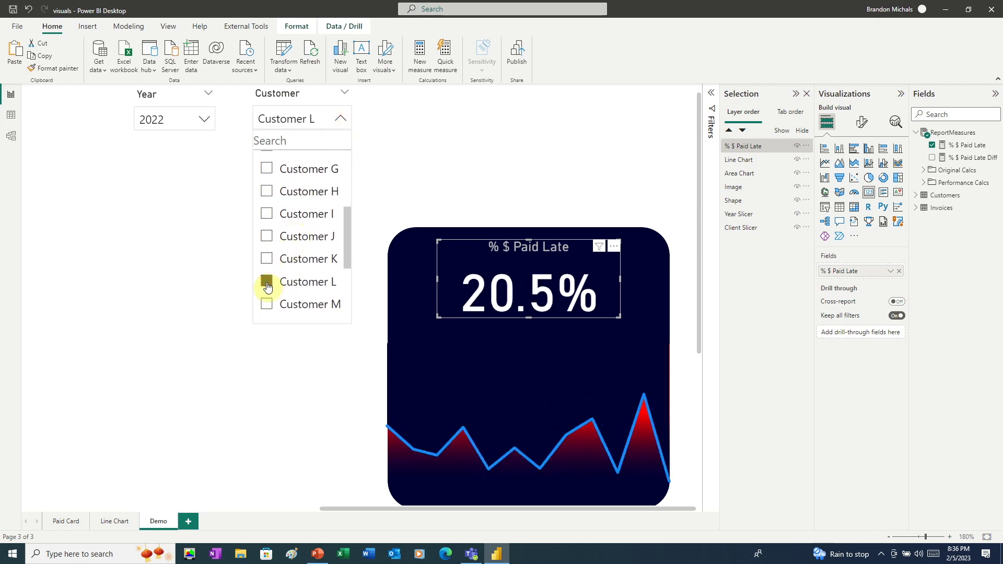
{"action": "scroll", "coordinate": [267, 284], "scroll_direction": "up", "scroll_amount": 5}
{"action": "left_click", "coordinate": [267, 232]}
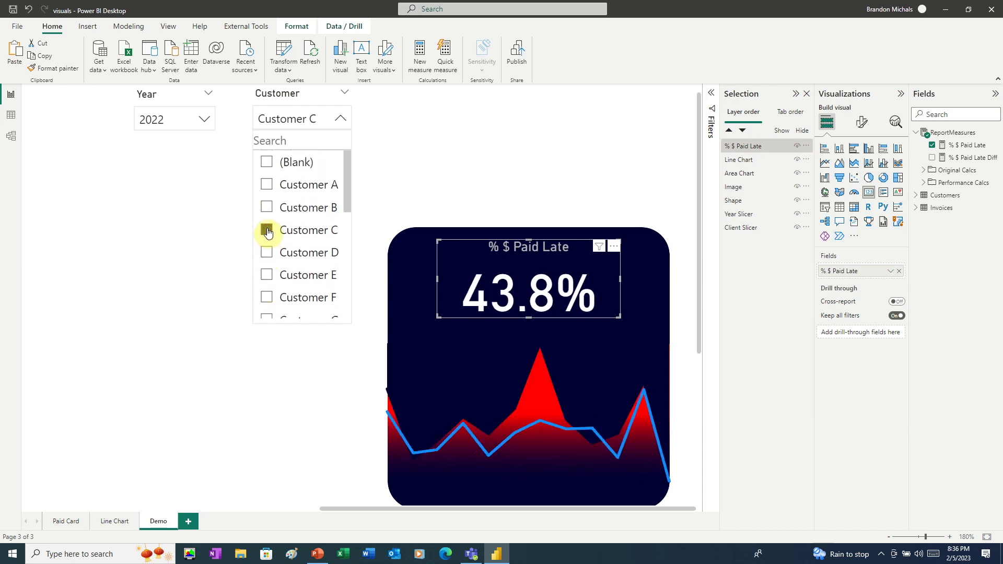
{"action": "mouse_move", "coordinate": [413, 462]}
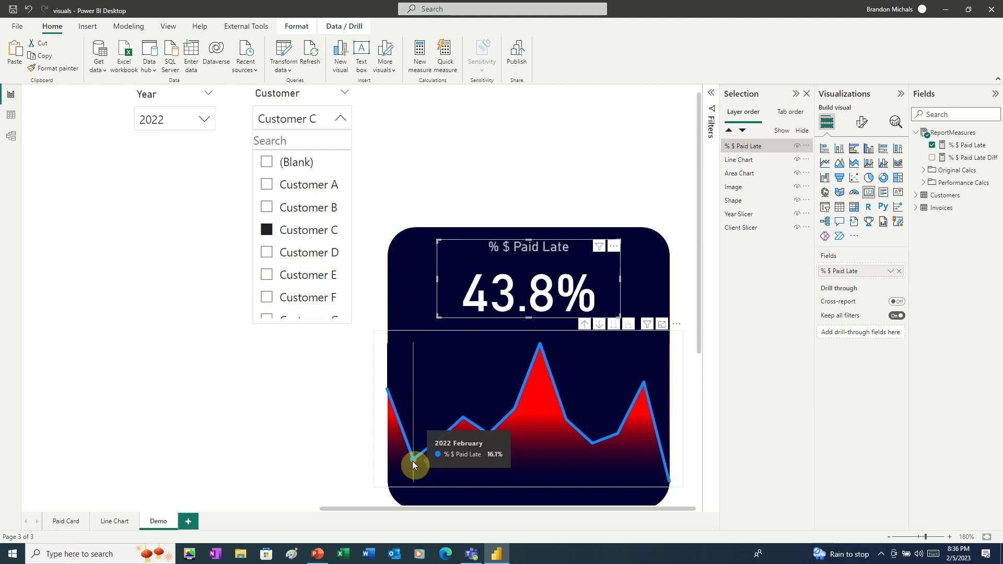
{"action": "mouse_move", "coordinate": [428, 447]}
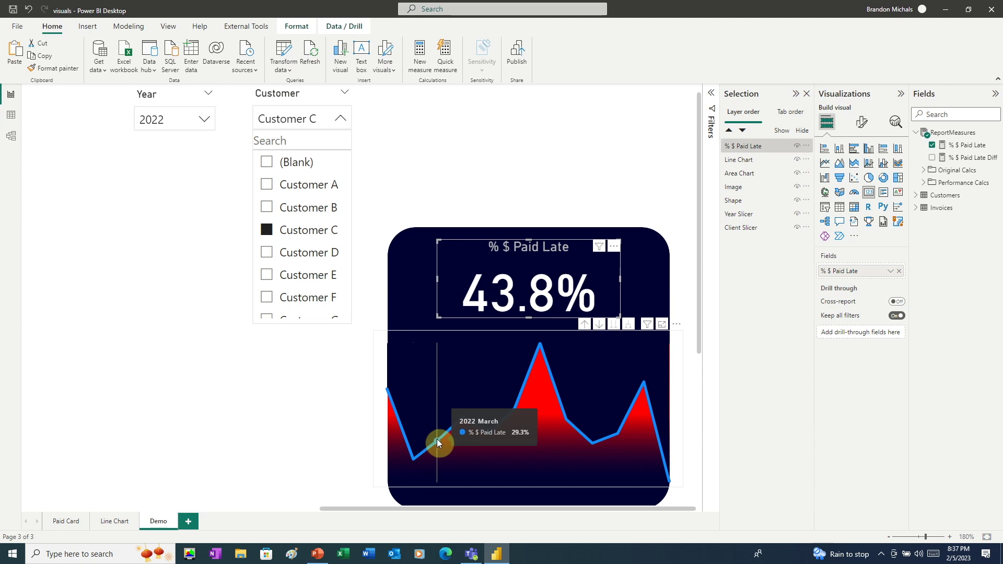
{"action": "mouse_move", "coordinate": [463, 419]}
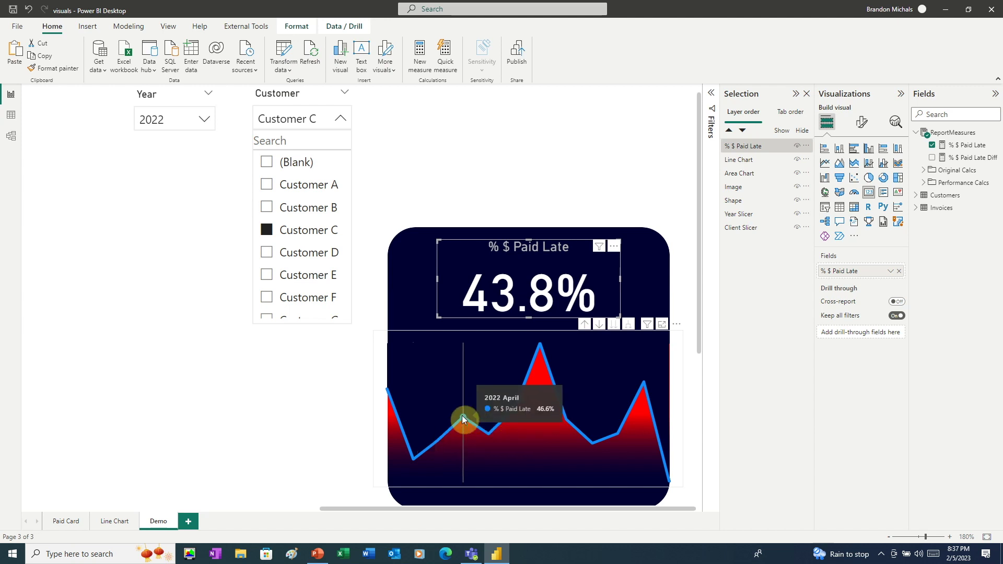